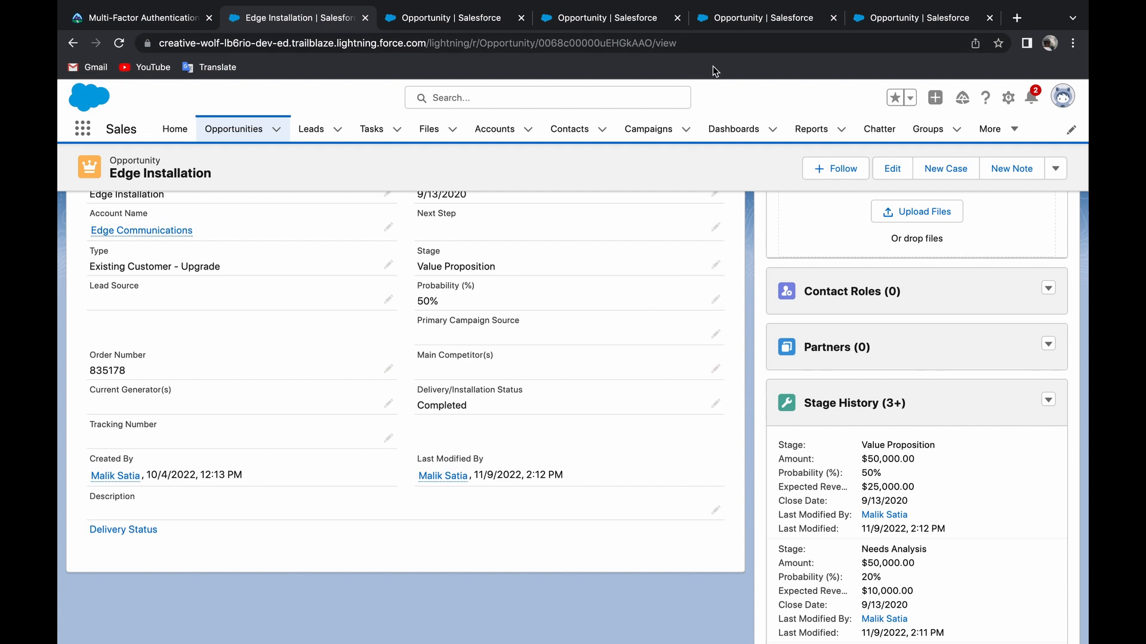
Step: Inspect the Opportunity Name field's properties in the Opportunity page layout and leave the layout editor without changes
click(884, 24)
mouse_move(512, 475)
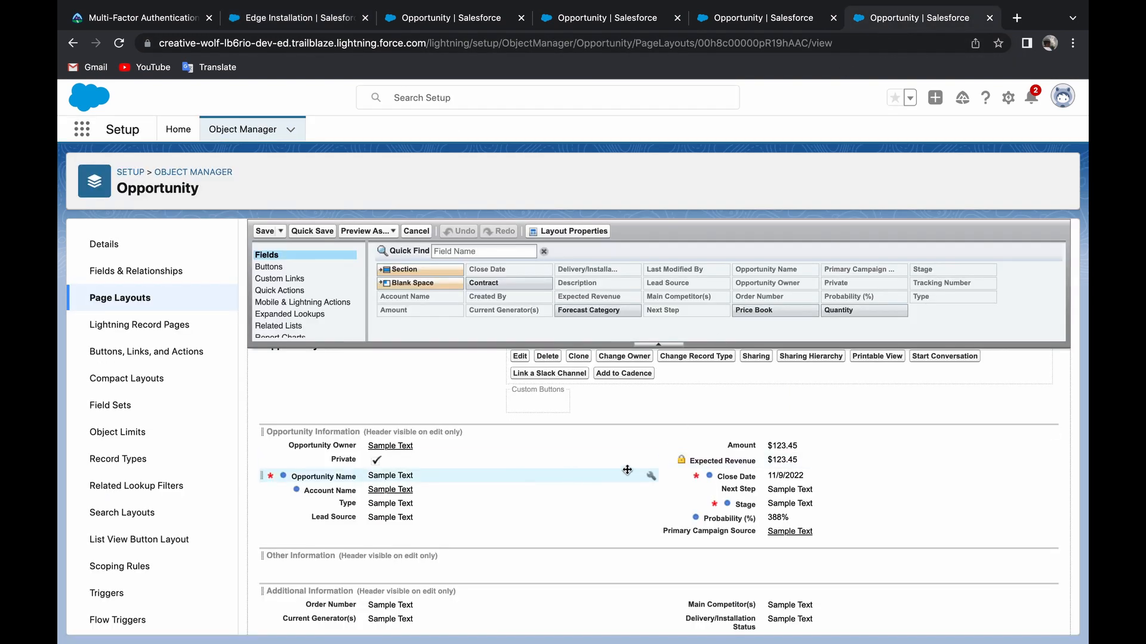
click(652, 477)
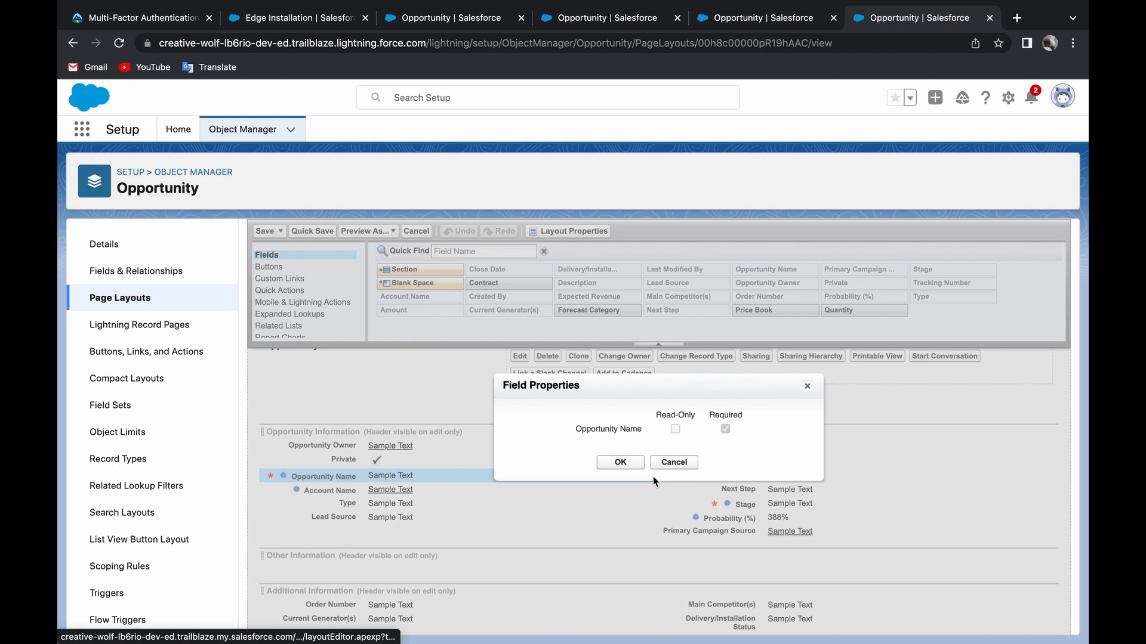
click(806, 389)
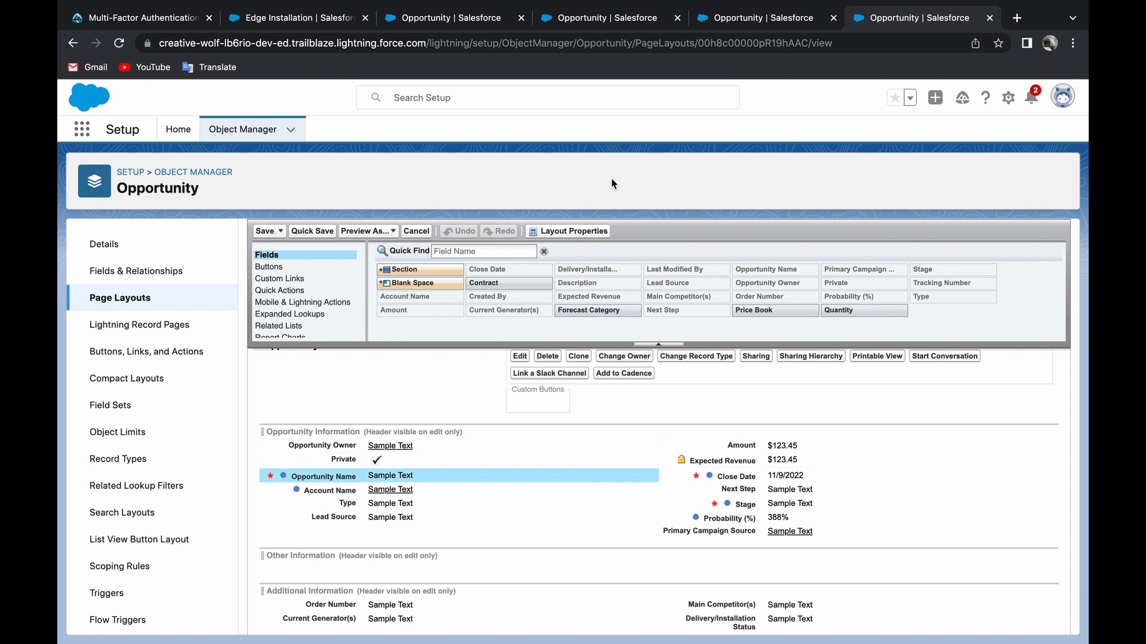
click(425, 233)
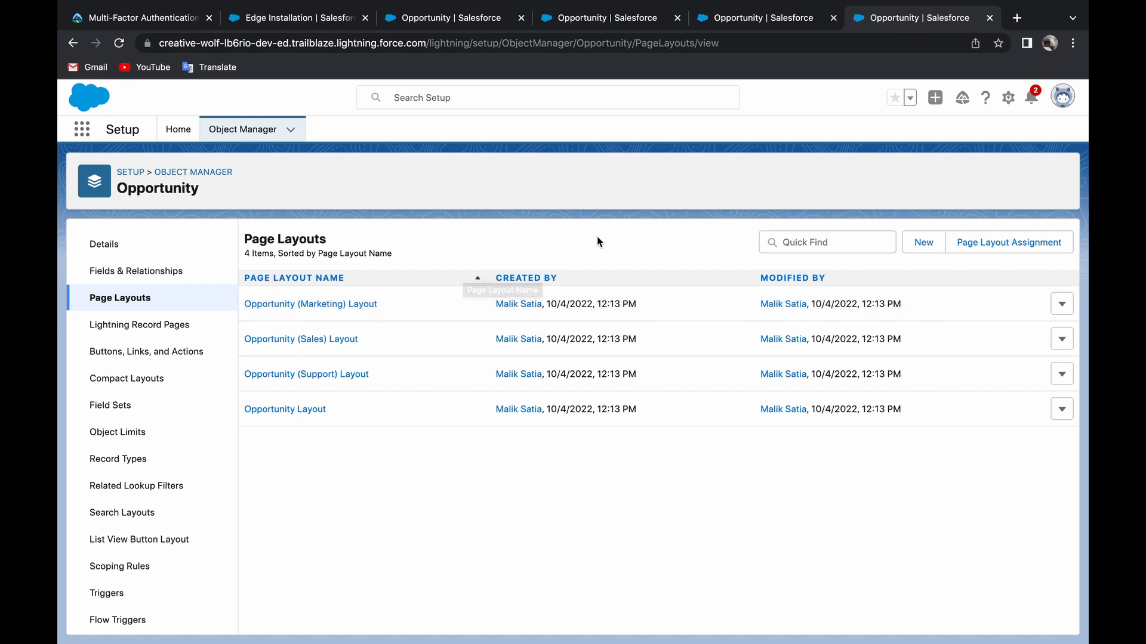
Step: Review the Value_Proposition_required_fields validation rule and check the Amount field of the Edge Installation opportunity in edit mode
click(459, 26)
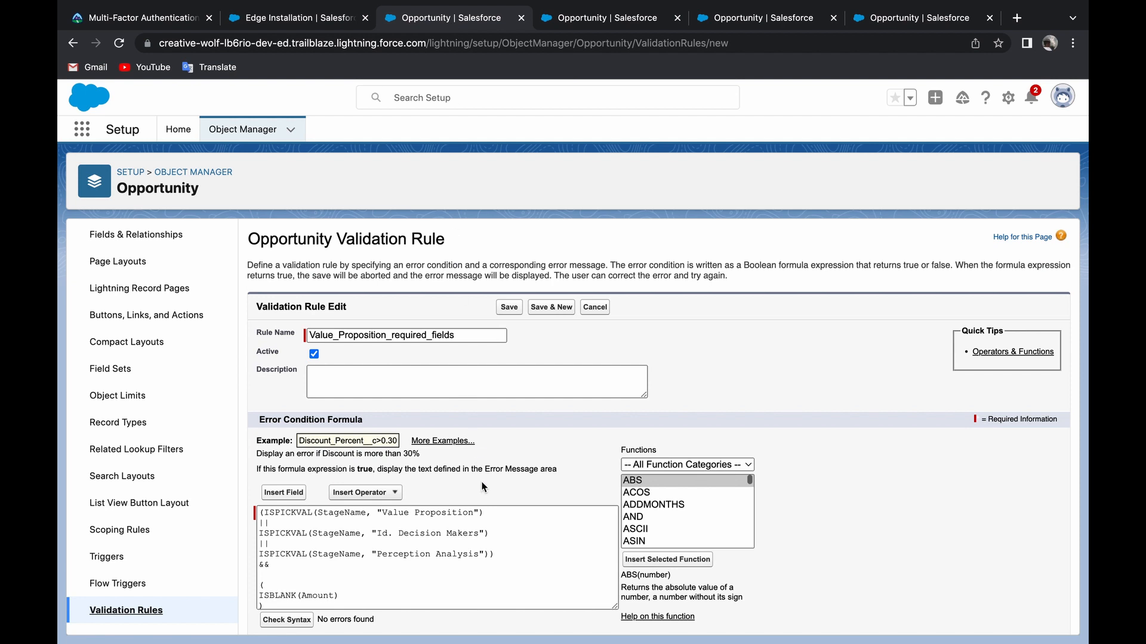
click(490, 526)
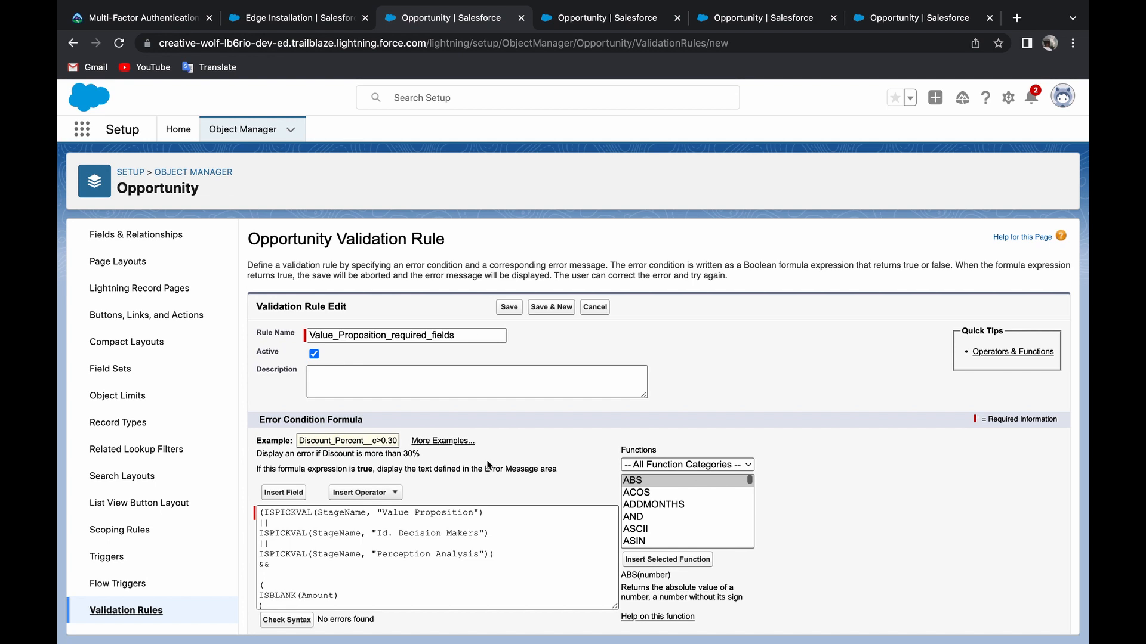
click(300, 25)
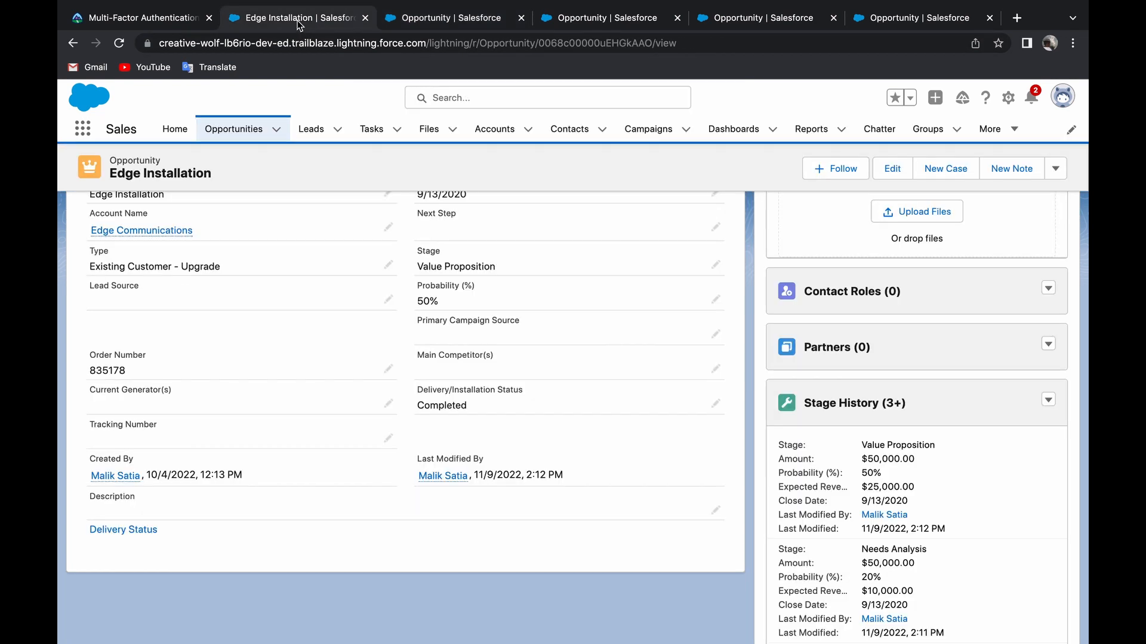
scroll(474, 420, up, 3)
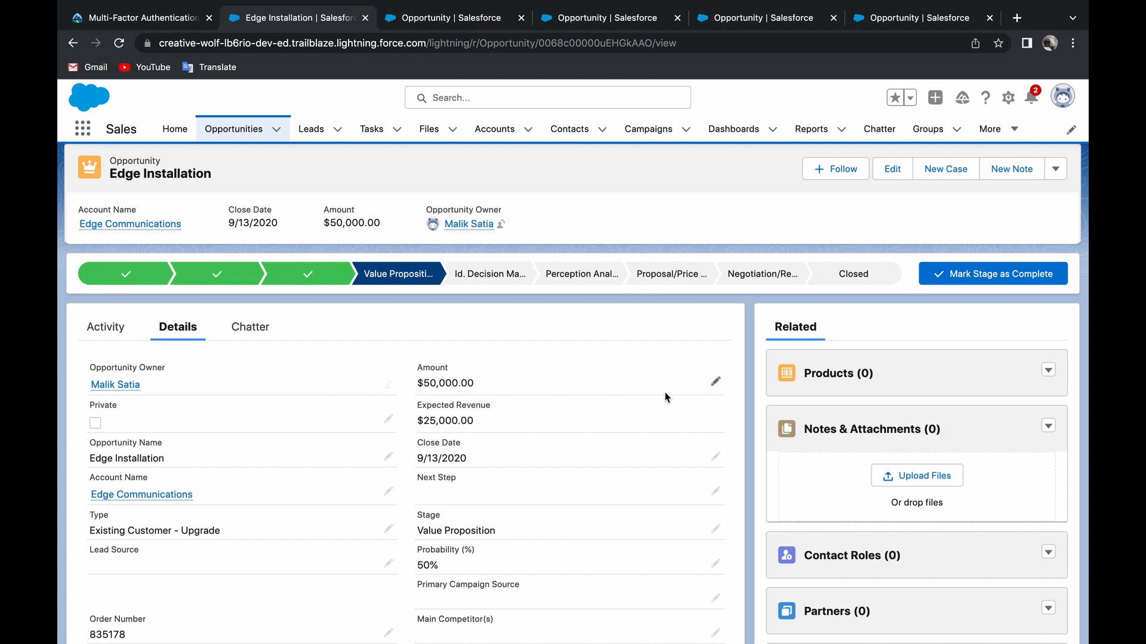
click(716, 383)
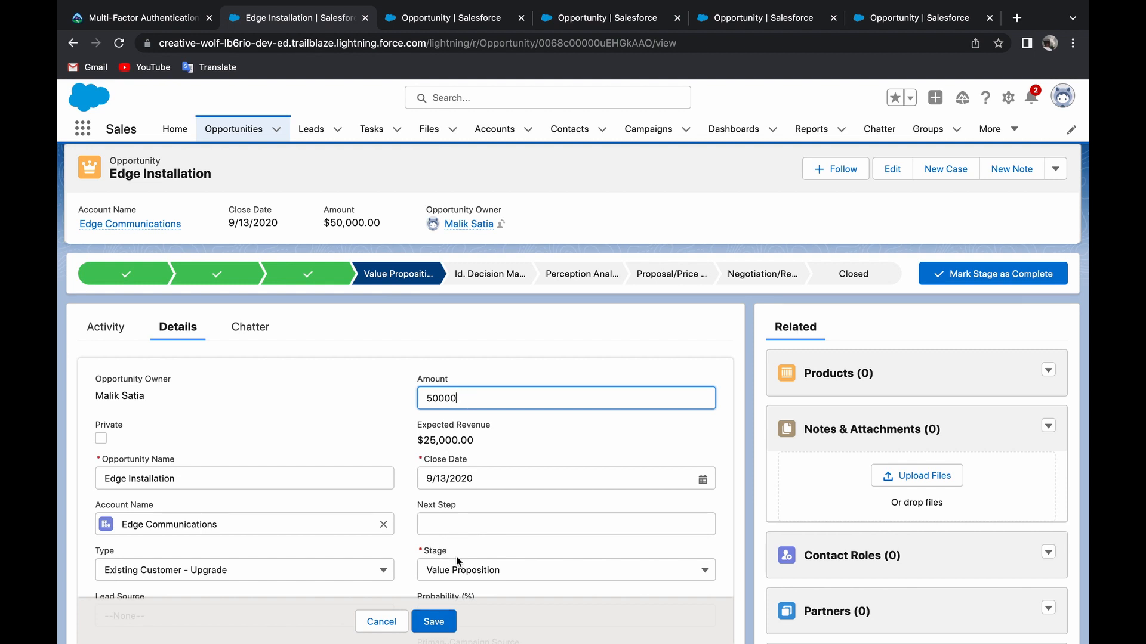
click(434, 622)
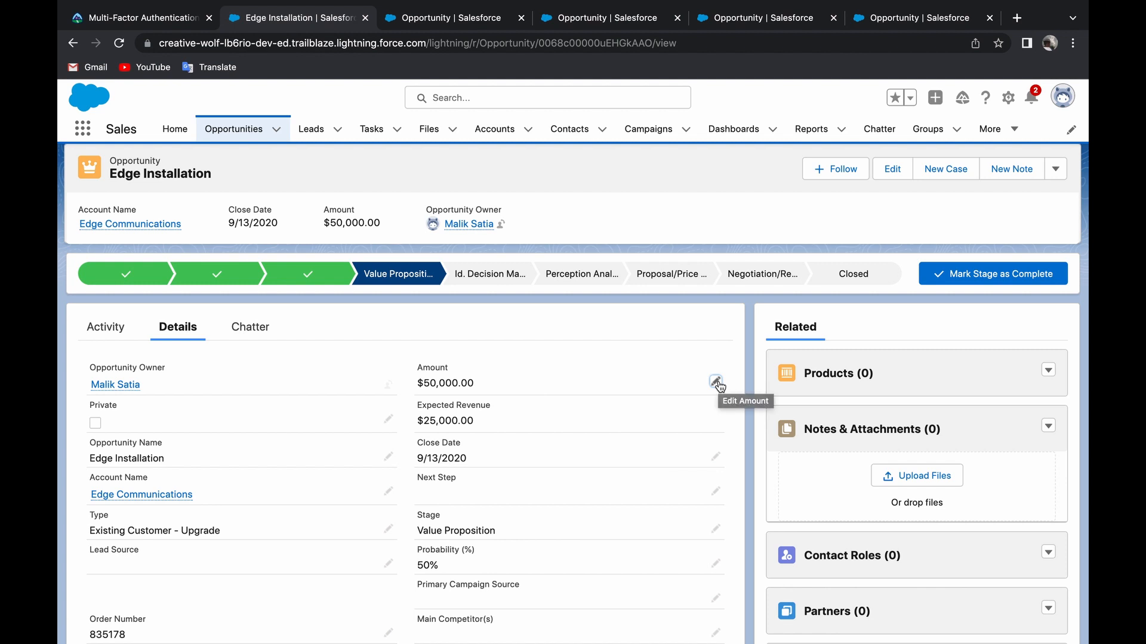
Step: Set the Edge Installation opportunity's current stage to Needs Analysis
click(293, 272)
click(935, 278)
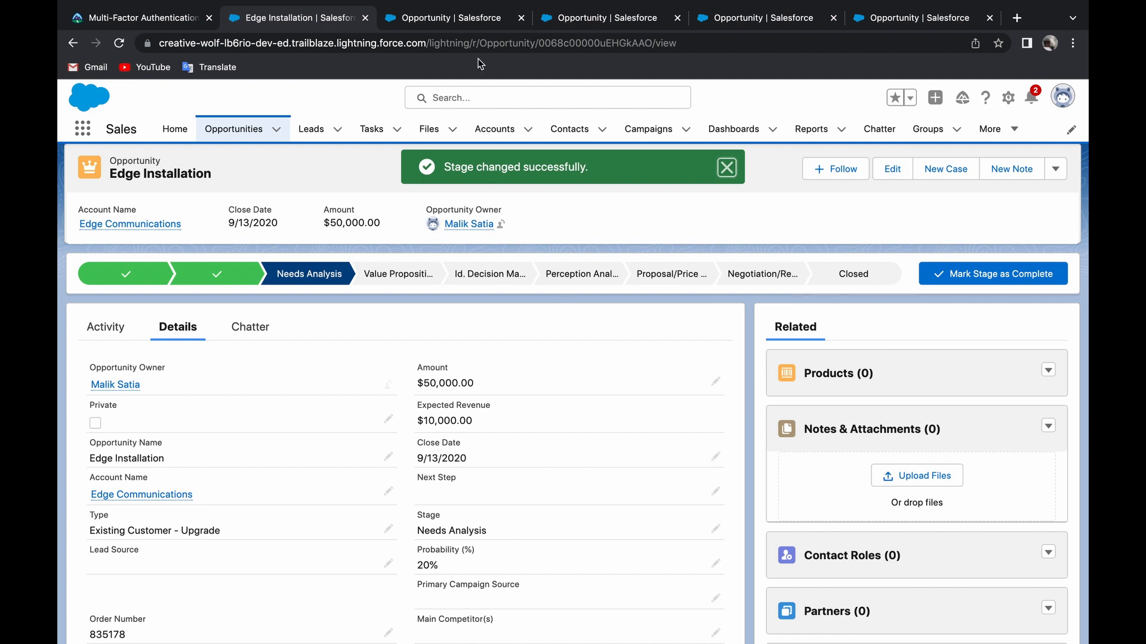
Step: Return to the Value_Proposition_required_fields validation rule and find ISPICKVAL among the available formula functions
click(482, 27)
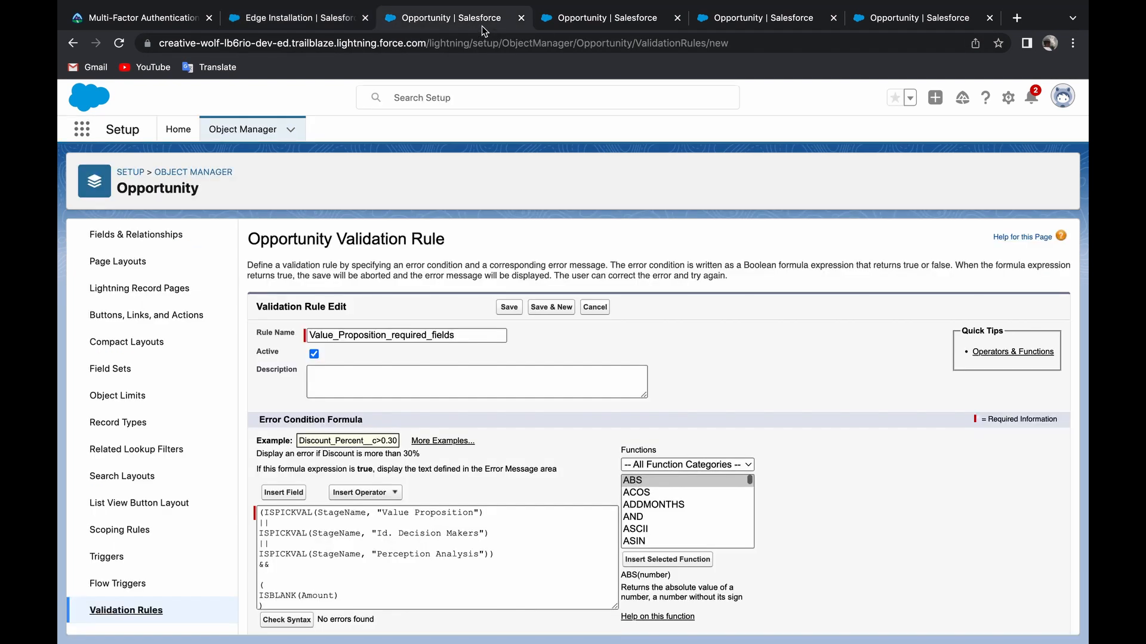
click(486, 374)
scroll(493, 495, down, 2)
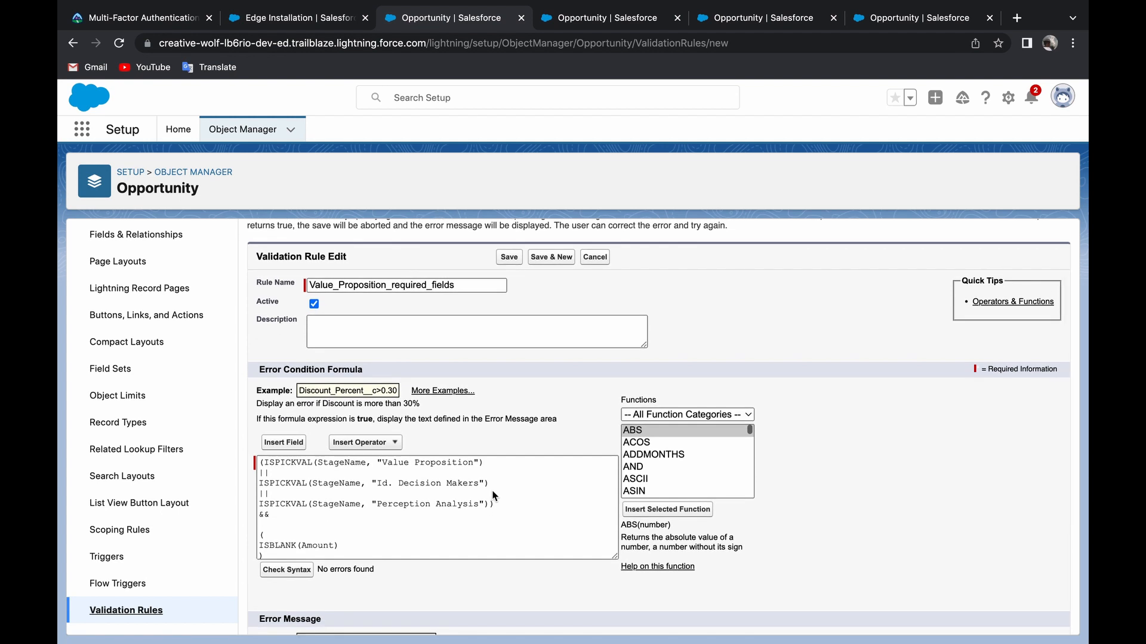
click(492, 495)
scroll(657, 483, down, 10)
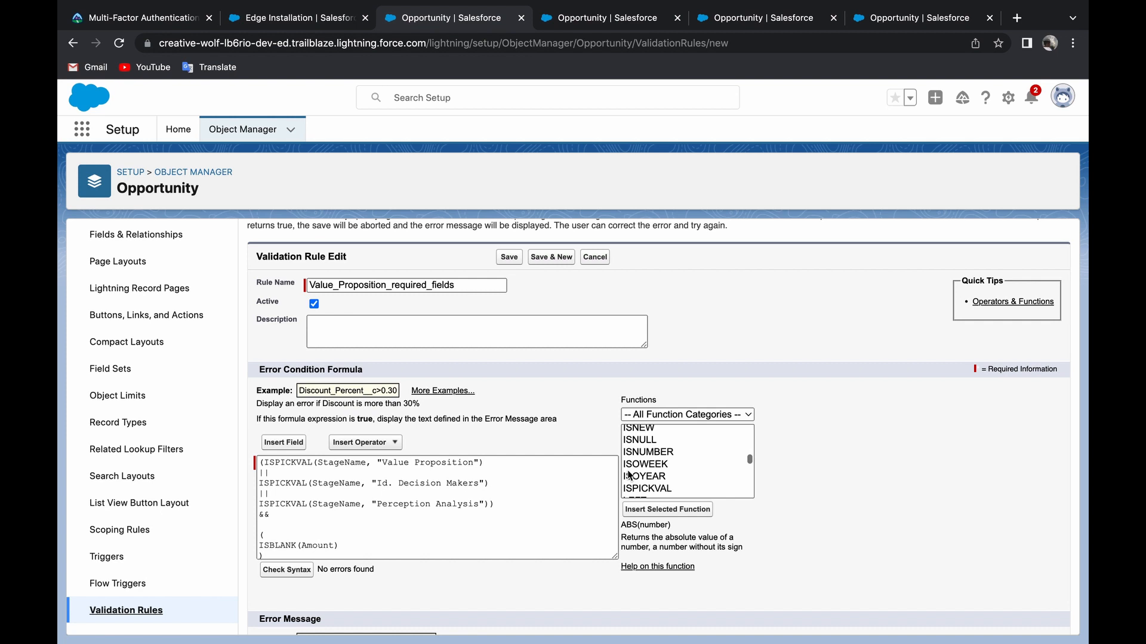
click(629, 476)
scroll(629, 476, down, 10)
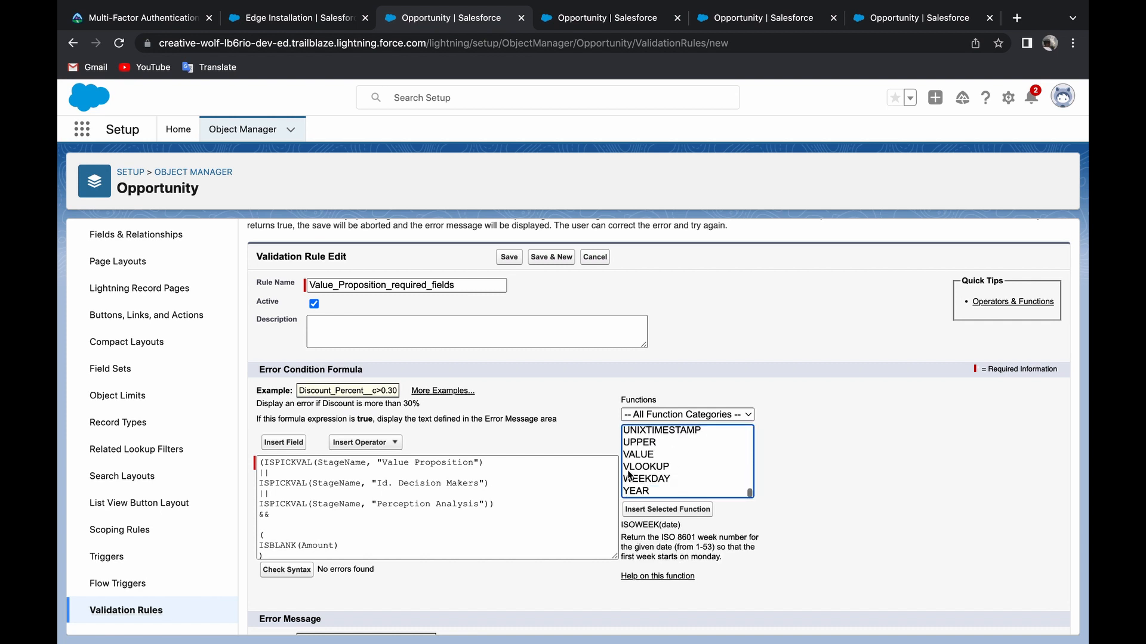
scroll(628, 475, down, 3)
scroll(628, 475, up, 2)
scroll(661, 423, down, 1)
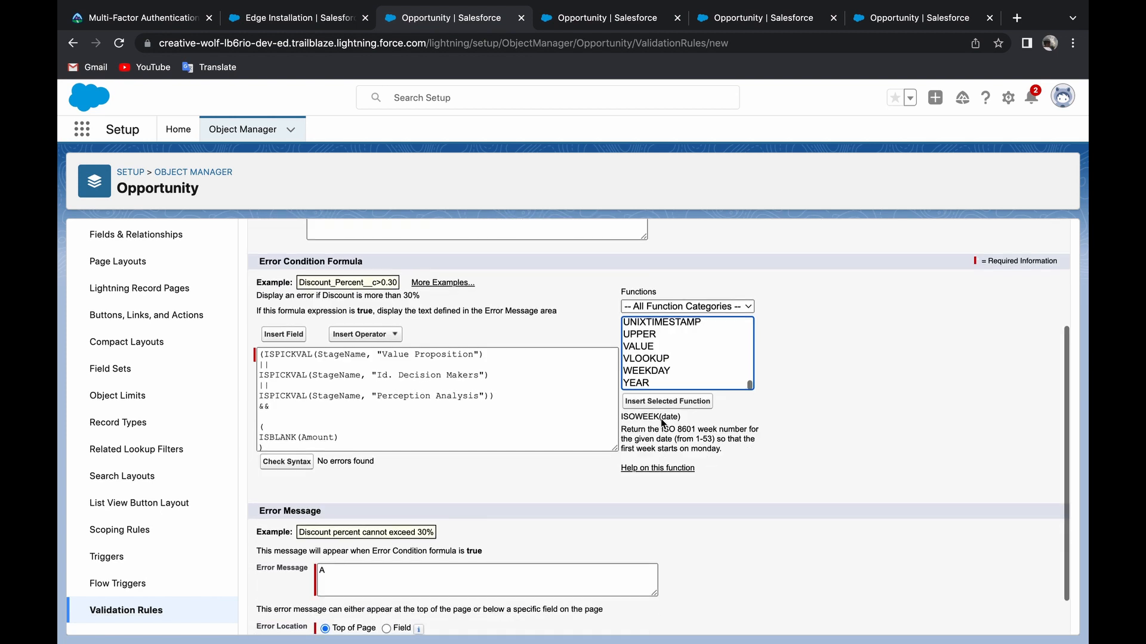
scroll(662, 386, up, 6)
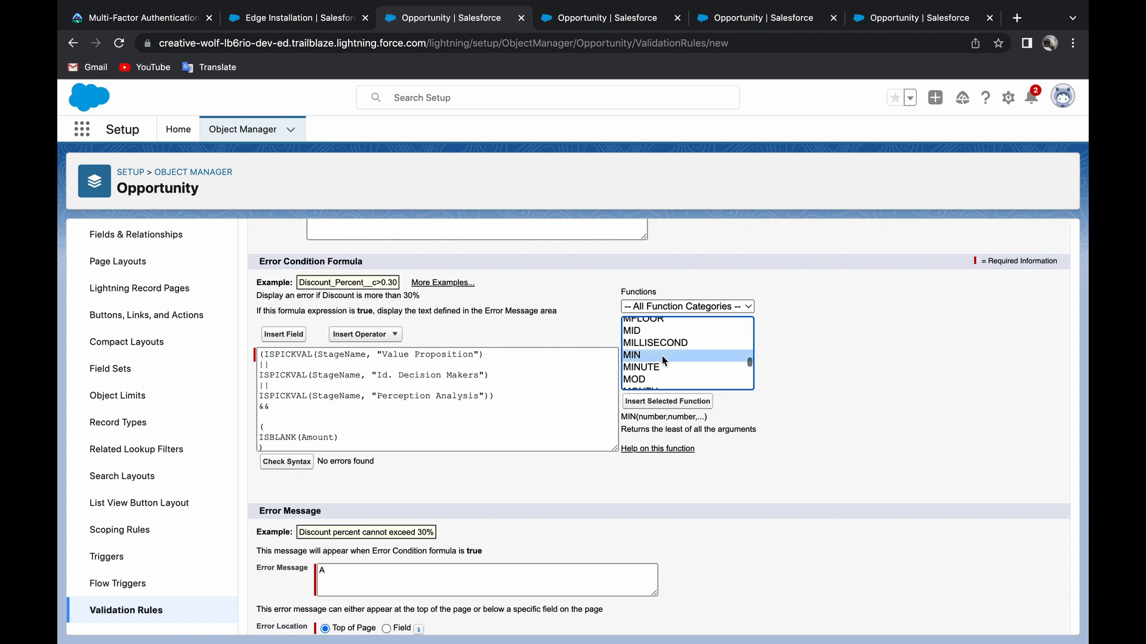
key(i)
scroll(665, 364, down, 3)
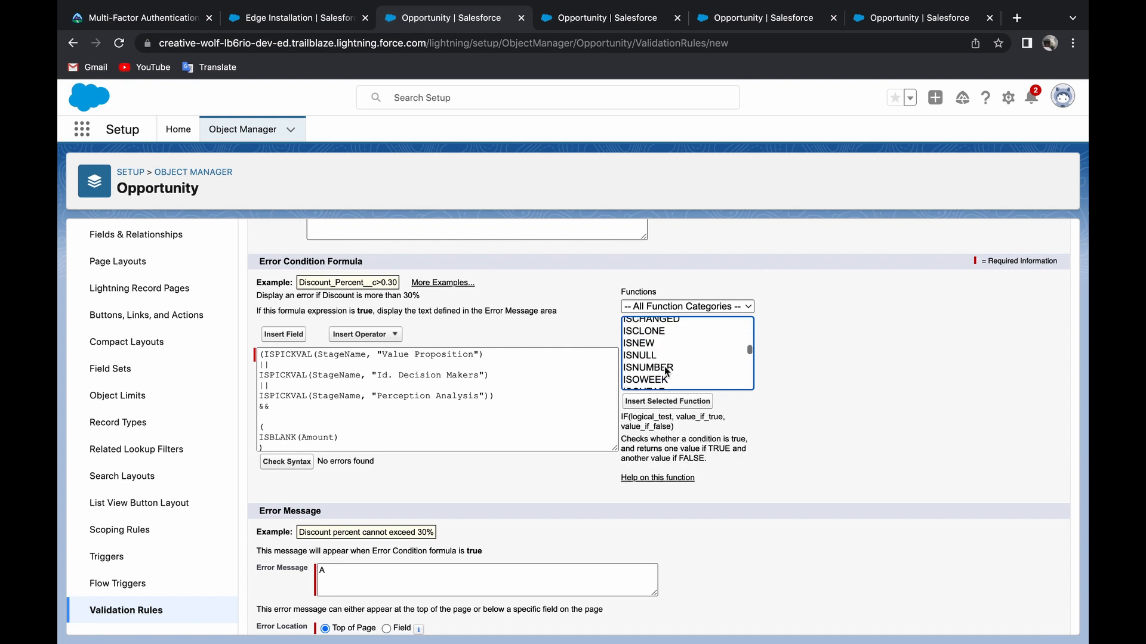
click(666, 363)
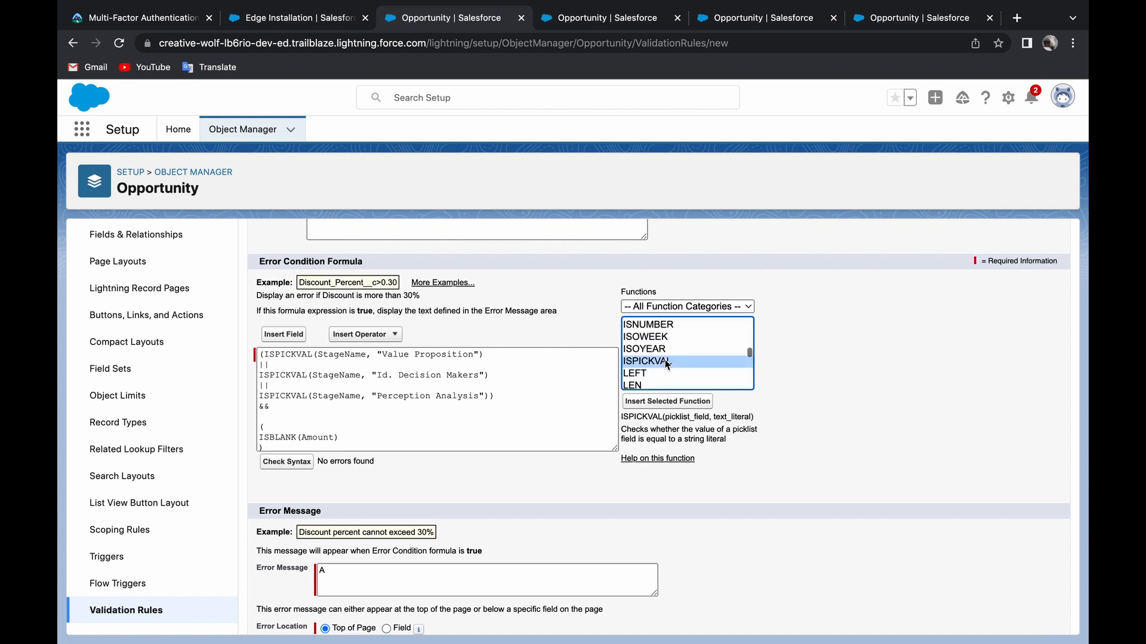
Step: Insert the ISPICKVAL function on the empty line after && in the error condition formula
click(523, 416)
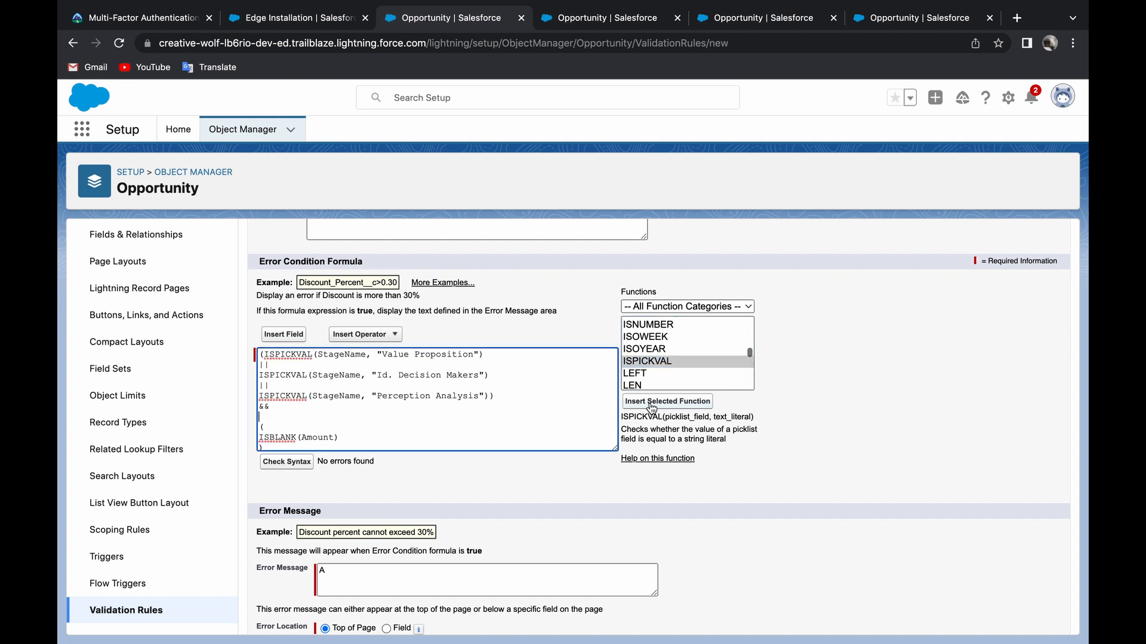
click(666, 365)
click(673, 401)
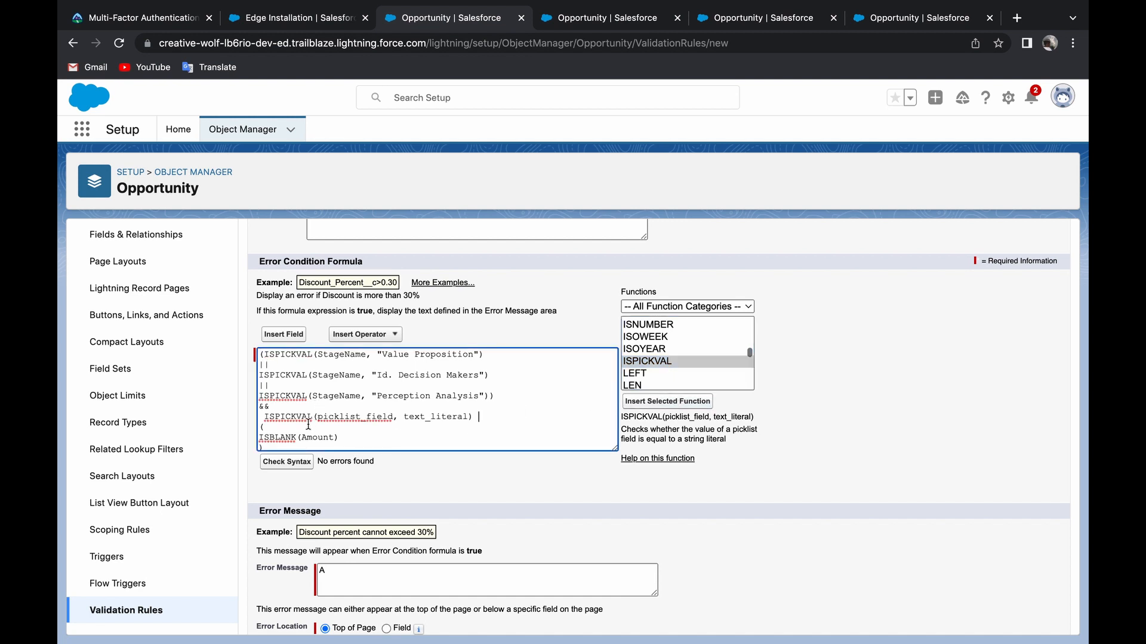
Step: Replace the picklist_field placeholder in the new ISPICKVAL function with the Opportunity Stage field and remove the extra space before the comma
double_click(354, 416)
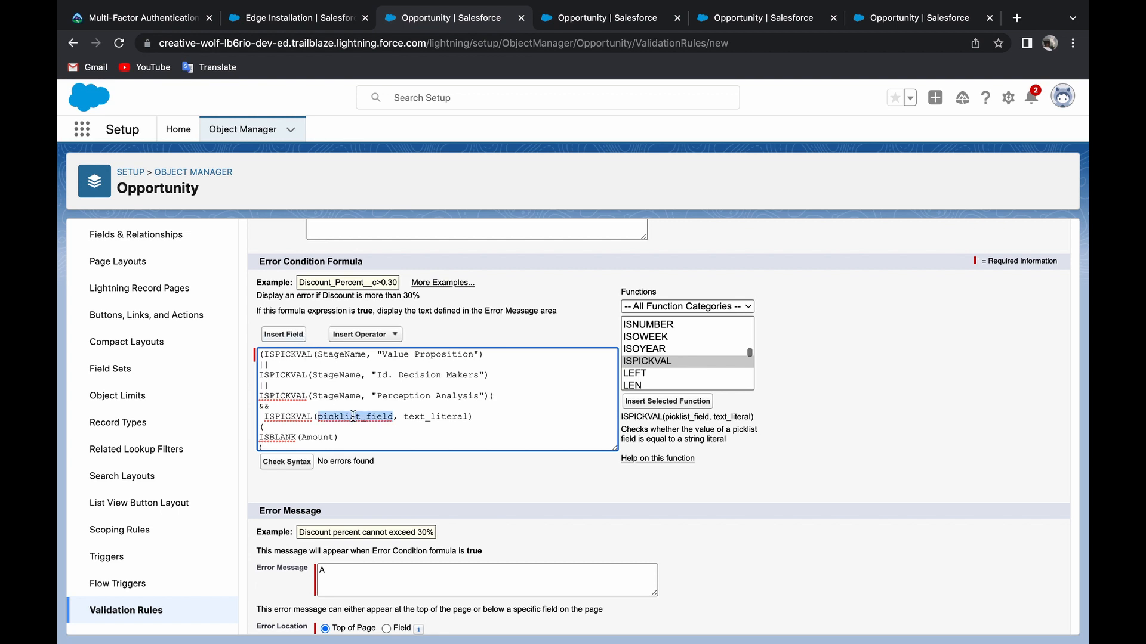
key(BackSpace)
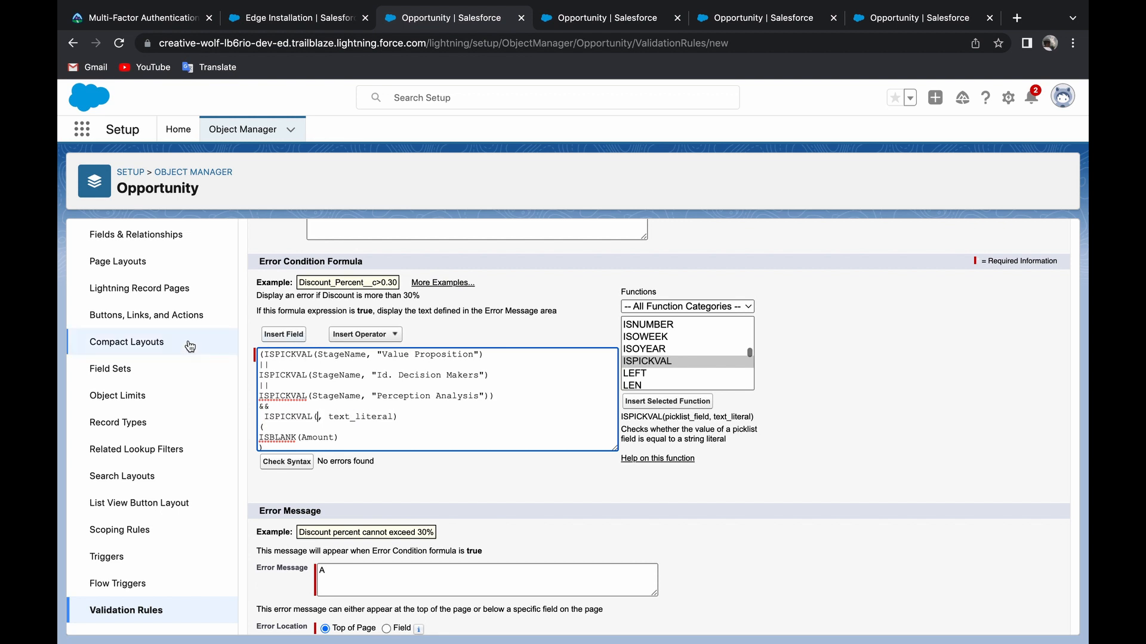
click(282, 335)
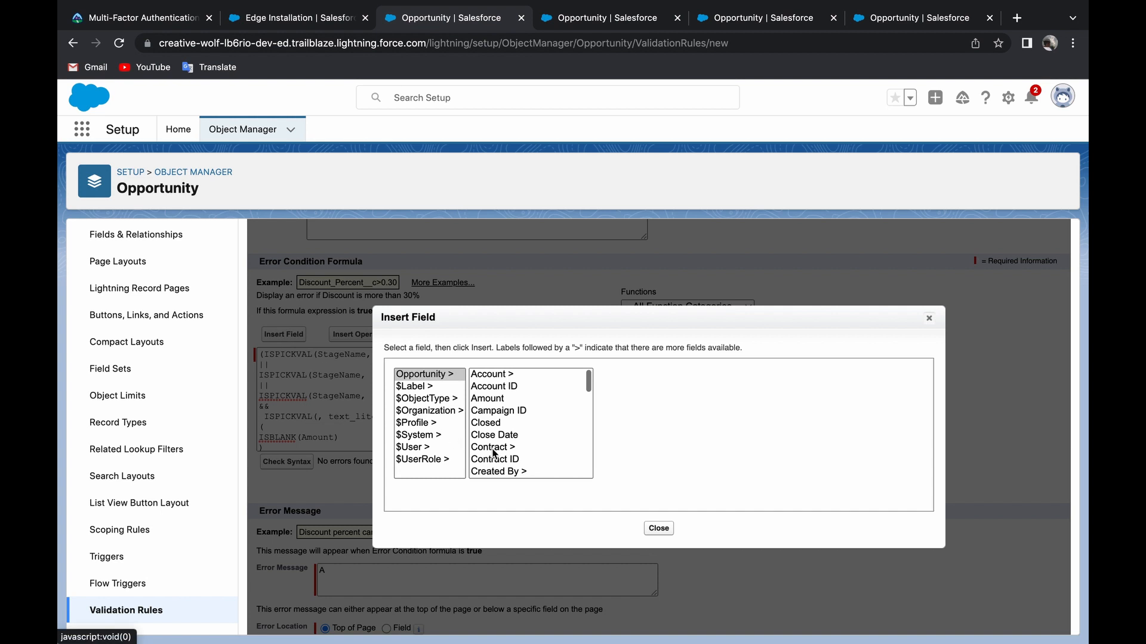
click(511, 401)
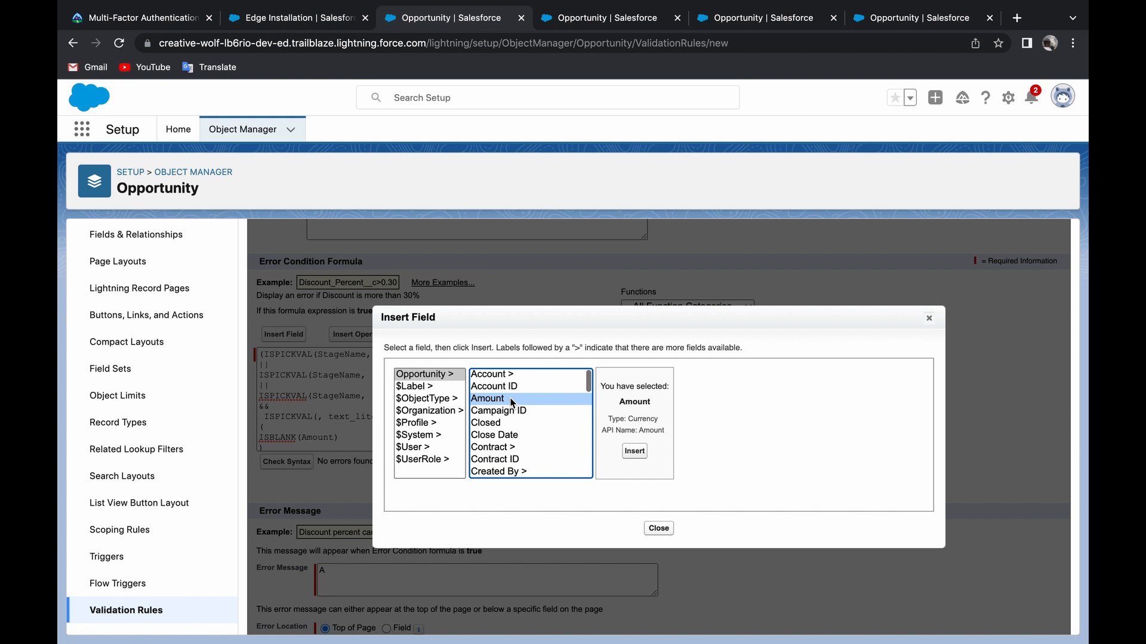
key(s)
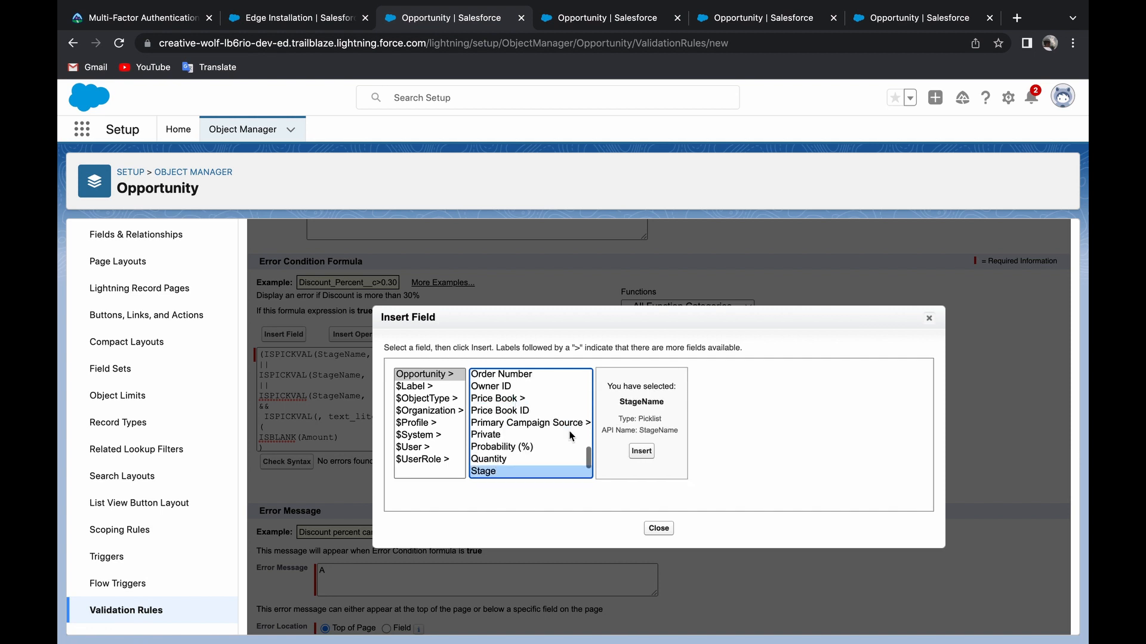
click(642, 451)
click(451, 418)
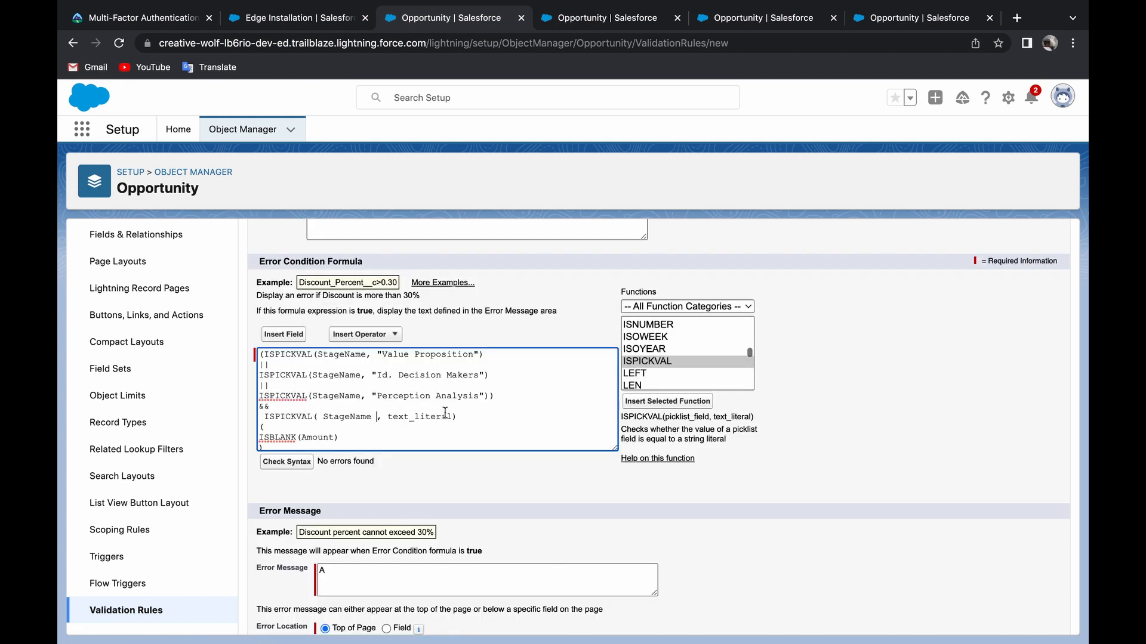
click(373, 417)
key(BackSpace)
Step: Copy the API name Proposal/Price Quote from the Stage field's picklist values for the text_literal placeholder
double_click(406, 417)
key(ctrl+Tab)
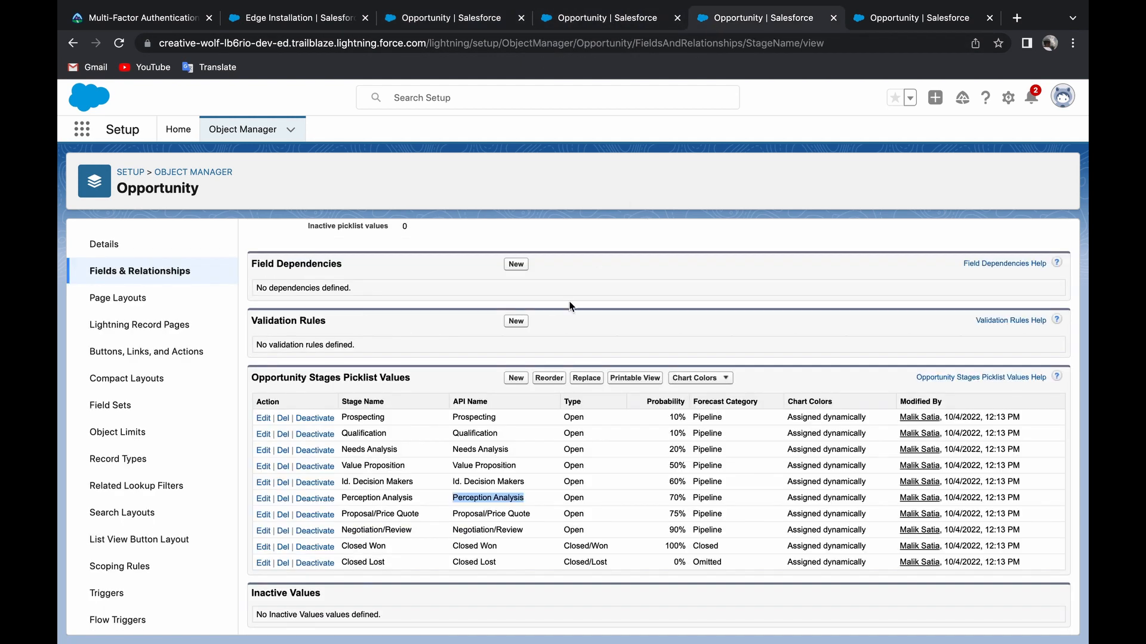
scroll(567, 304, up, 5)
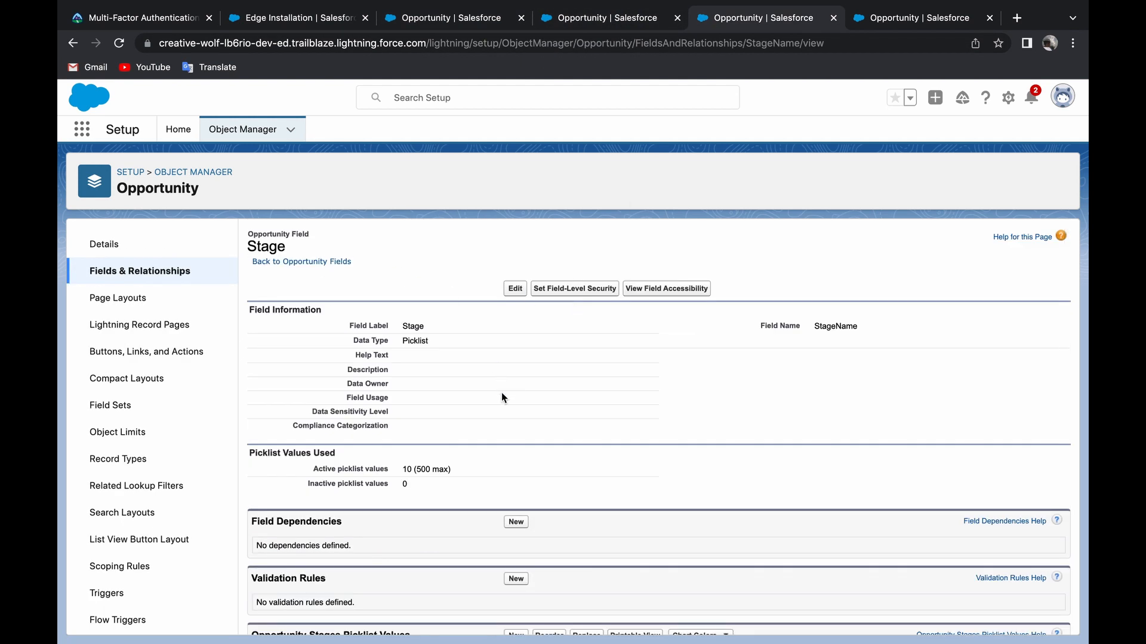
scroll(502, 398, down, 5)
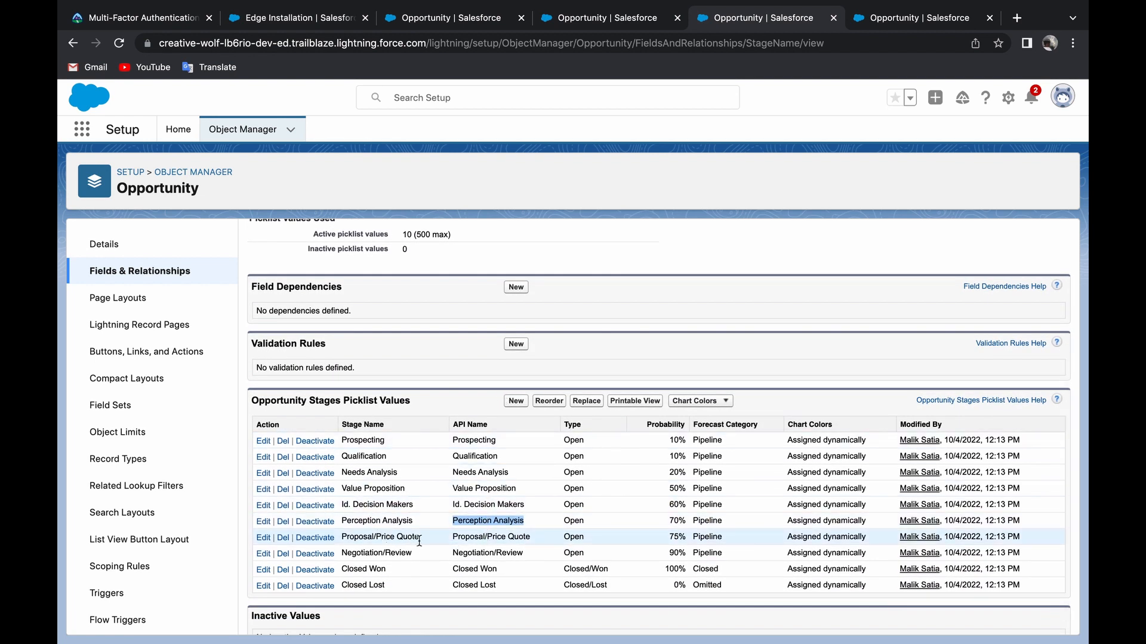
click(462, 538)
drag(461, 538, 524, 537)
key(super+c)
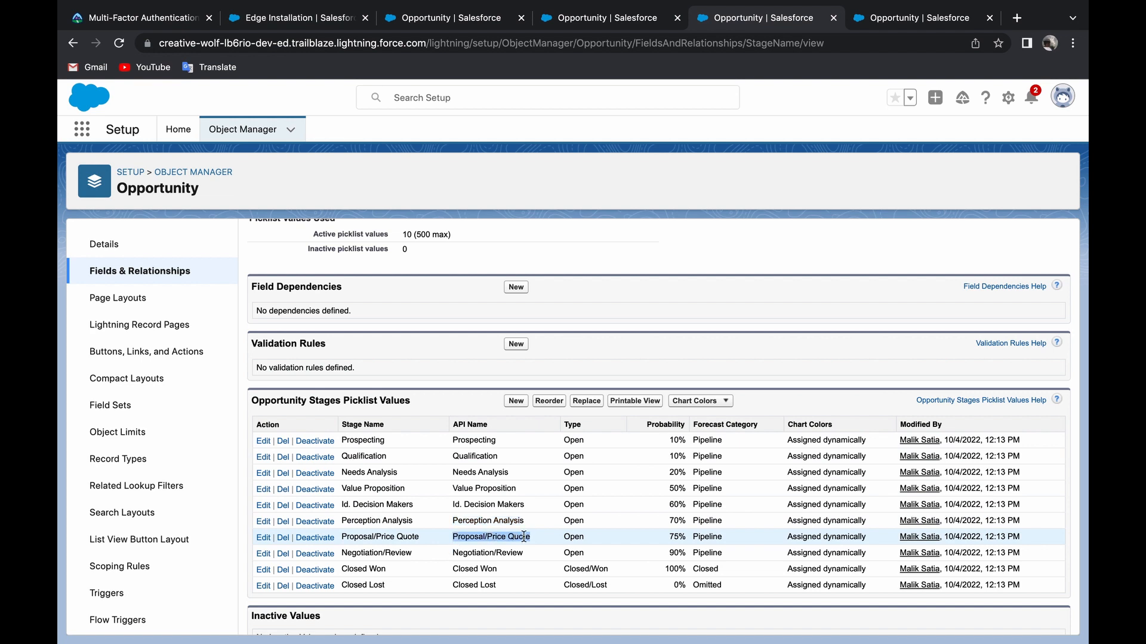
Step: Replace the text_literal placeholder in the validation formula with "Proposal/Price Quote", enclosed in double quotes
click(418, 20)
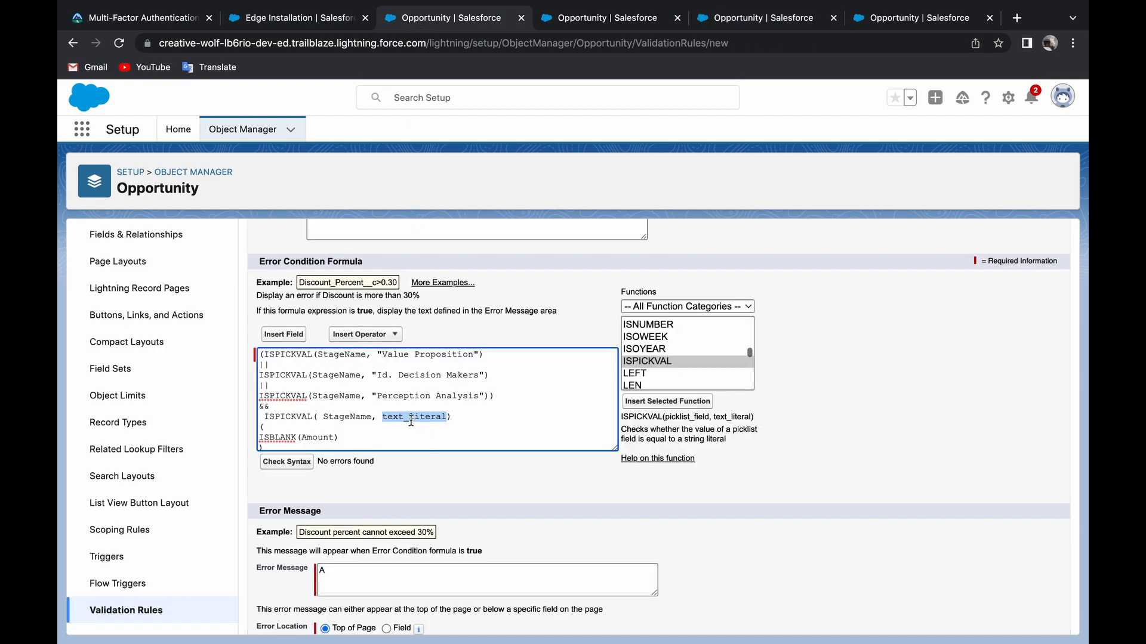
key(super+v)
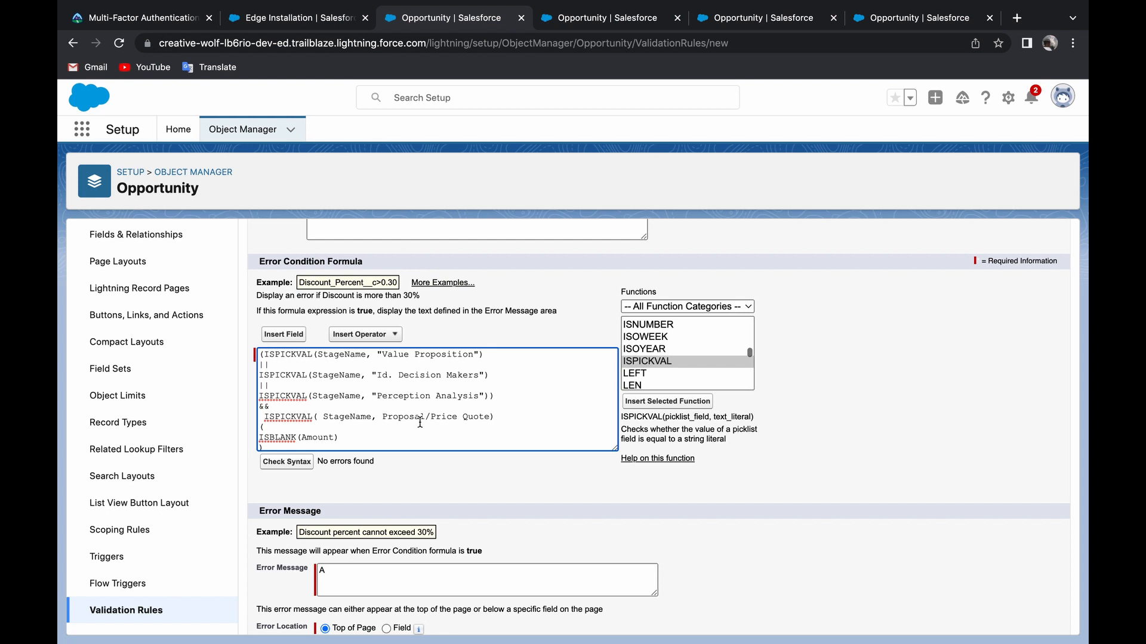
text(")
click(383, 417)
text(")
Step: Start a new line before the Perception Analysis condition's closing parentheses and copy the Proposal/Price Quote ISPICKVAL condition below &&
click(485, 397)
key(Return)
drag(264, 428, 517, 427)
key(ctrl+c)
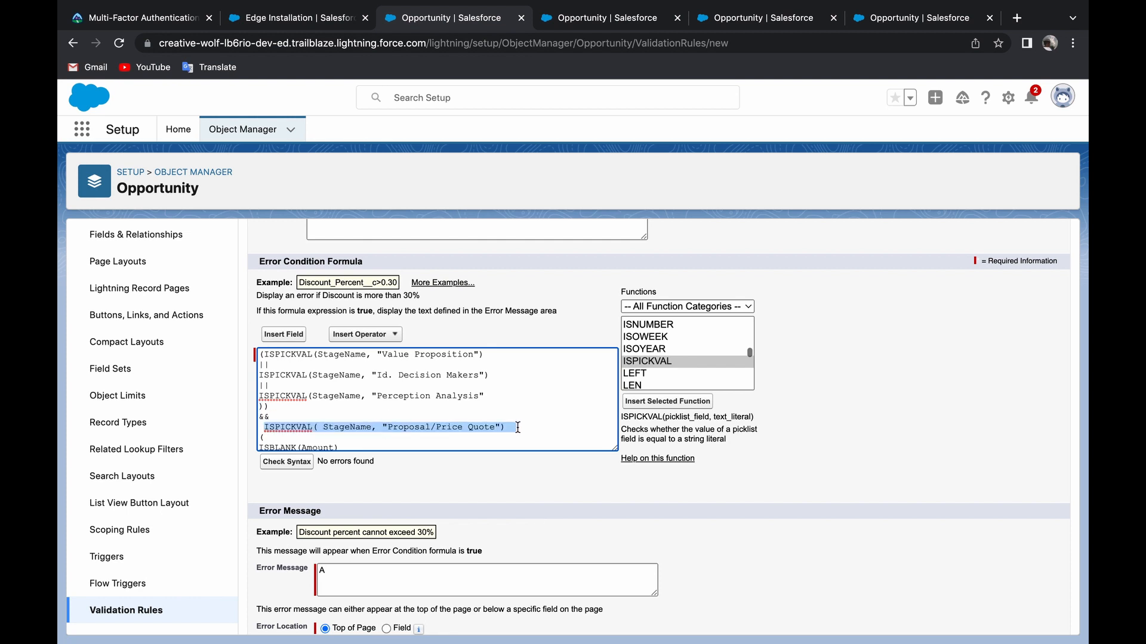
Step: Close the Perception Analysis condition with a parenthesis and paste the Proposal/Price Quote condition below it, joined with ||
click(501, 398)
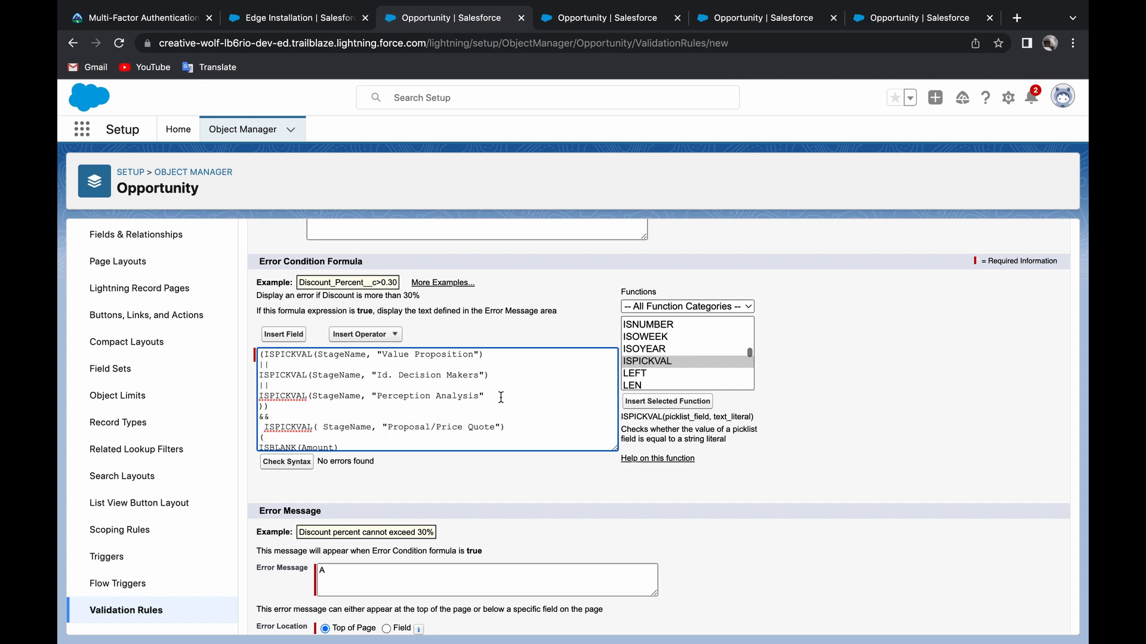
text())
key(Return)
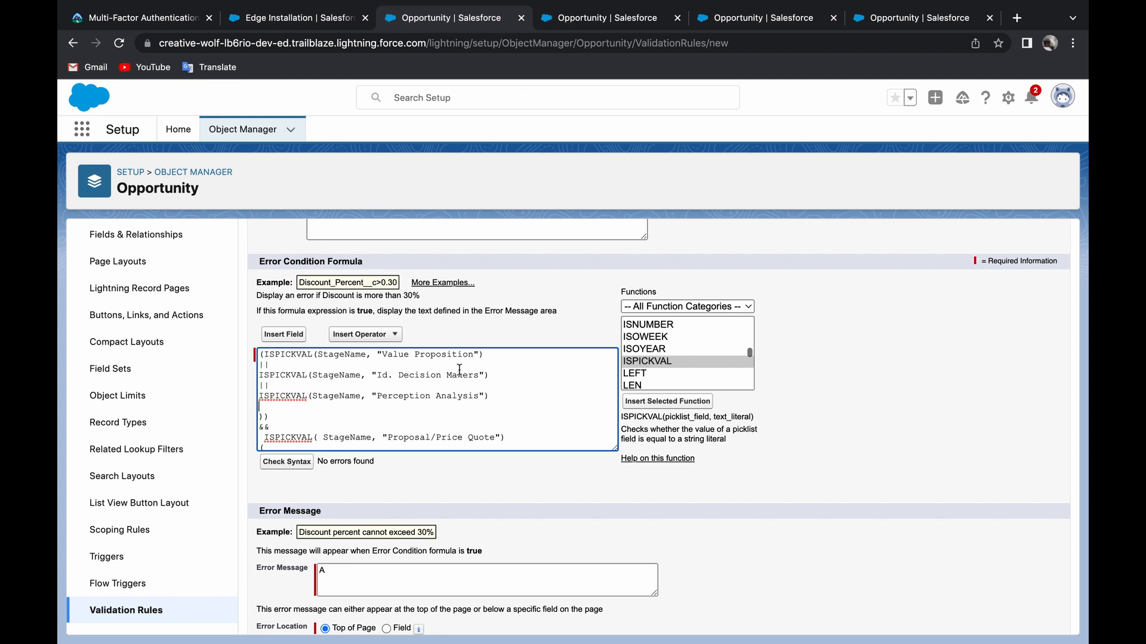
click(436, 407)
key(ctrl+v)
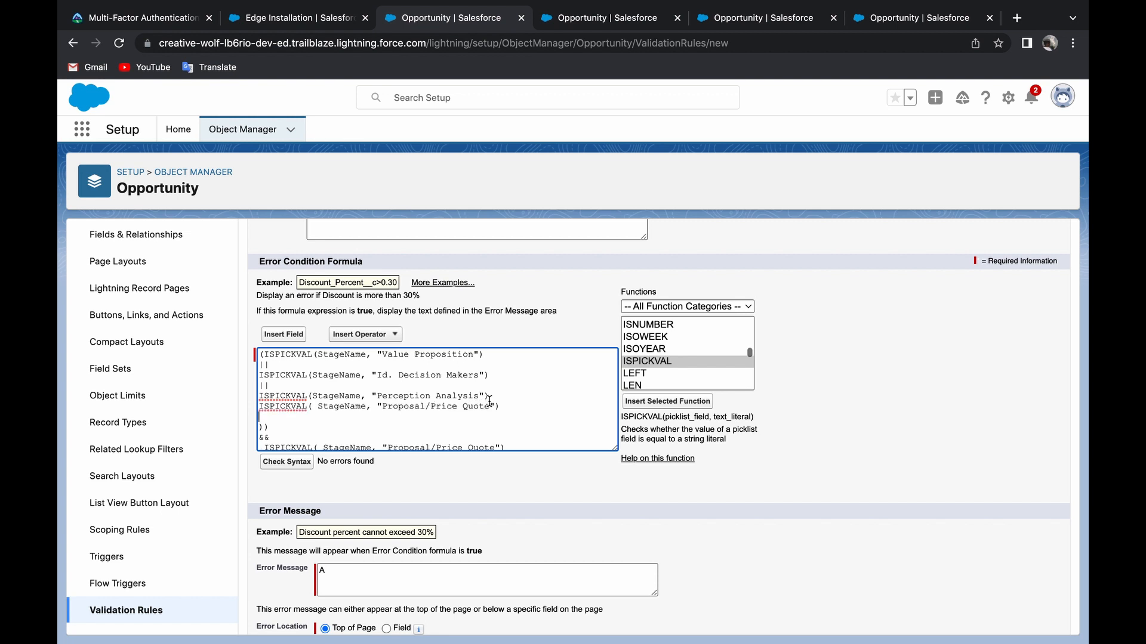
key(Return)
text(||)
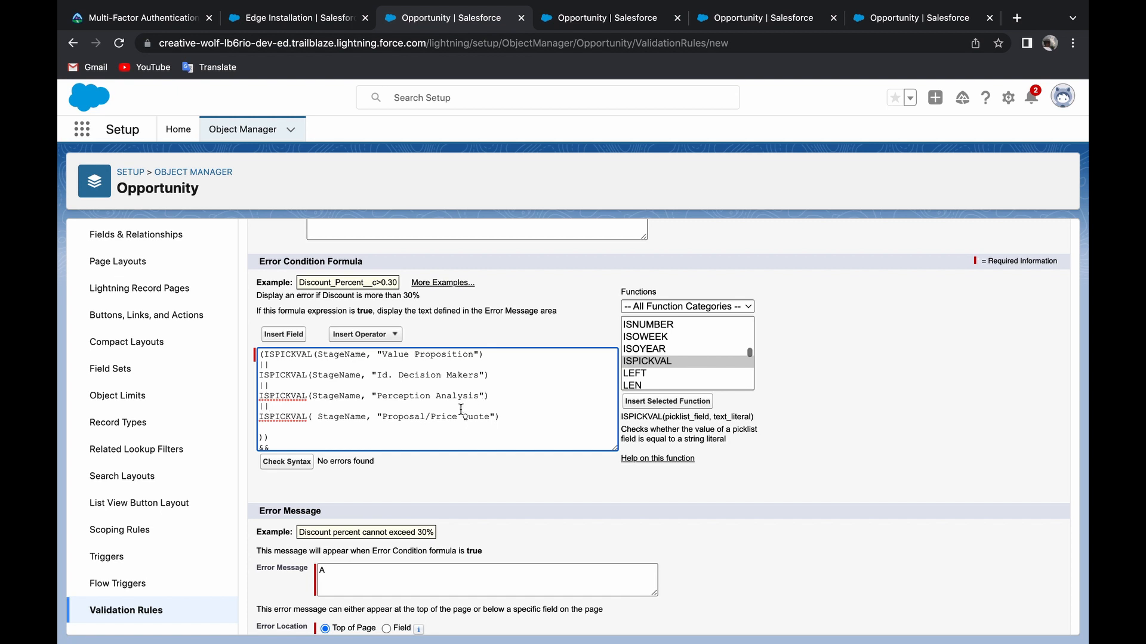
Step: Delete the duplicate Proposal/Price Quote ISPICKVAL condition between && and the ISBLANK(Amount) block
scroll(461, 410, down, 2)
triple_click(299, 410)
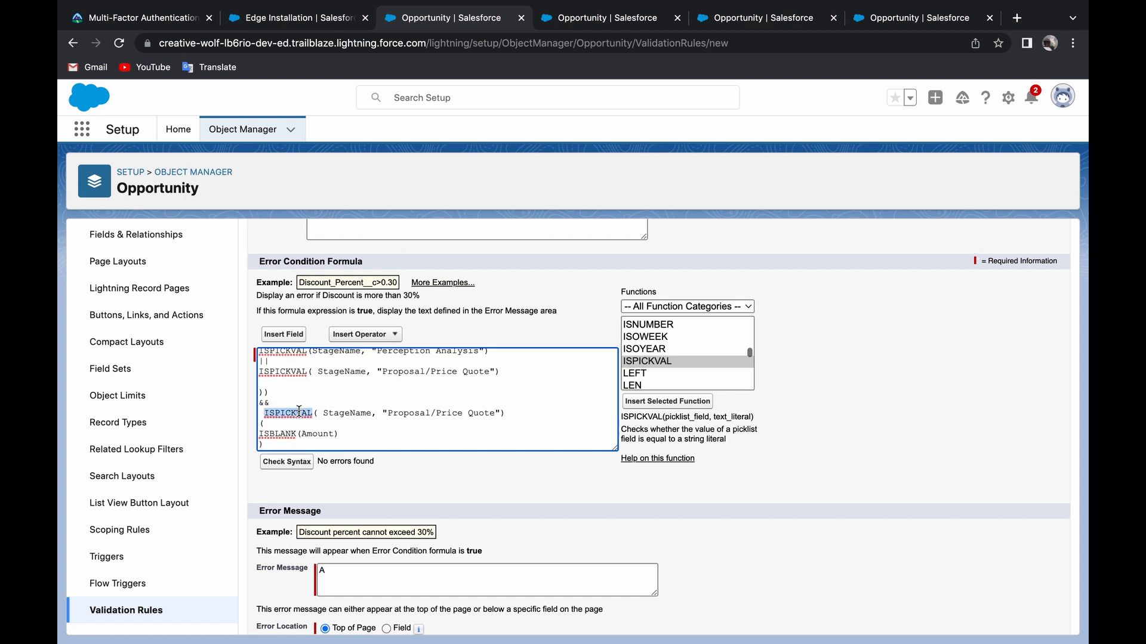
key(BackSpace)
scroll(279, 418, up, 3)
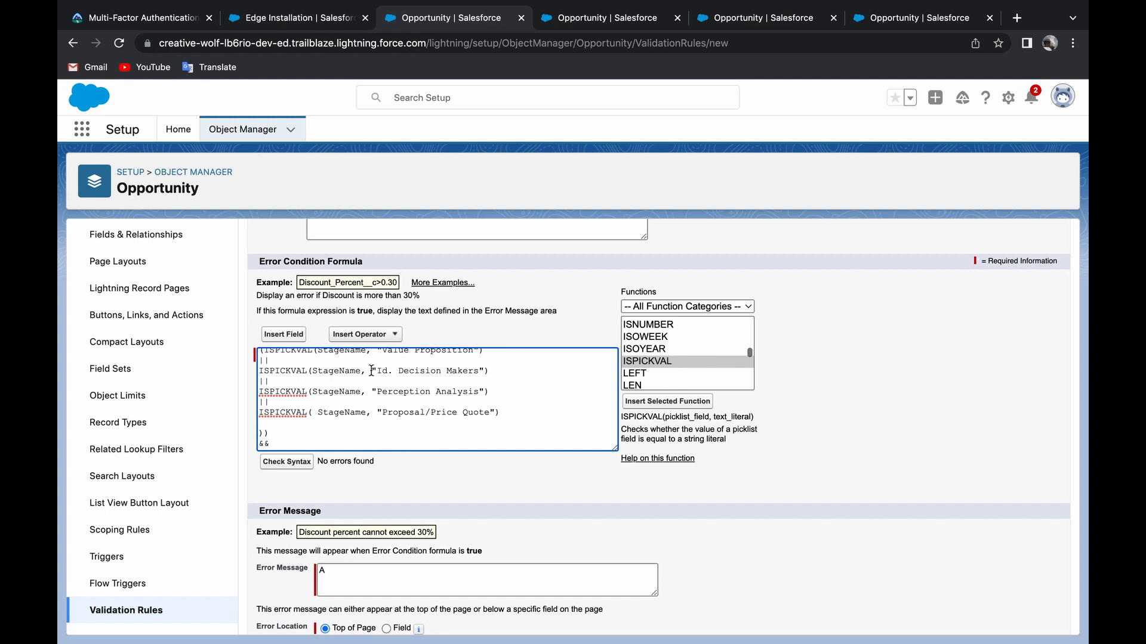
scroll(349, 421, down, 3)
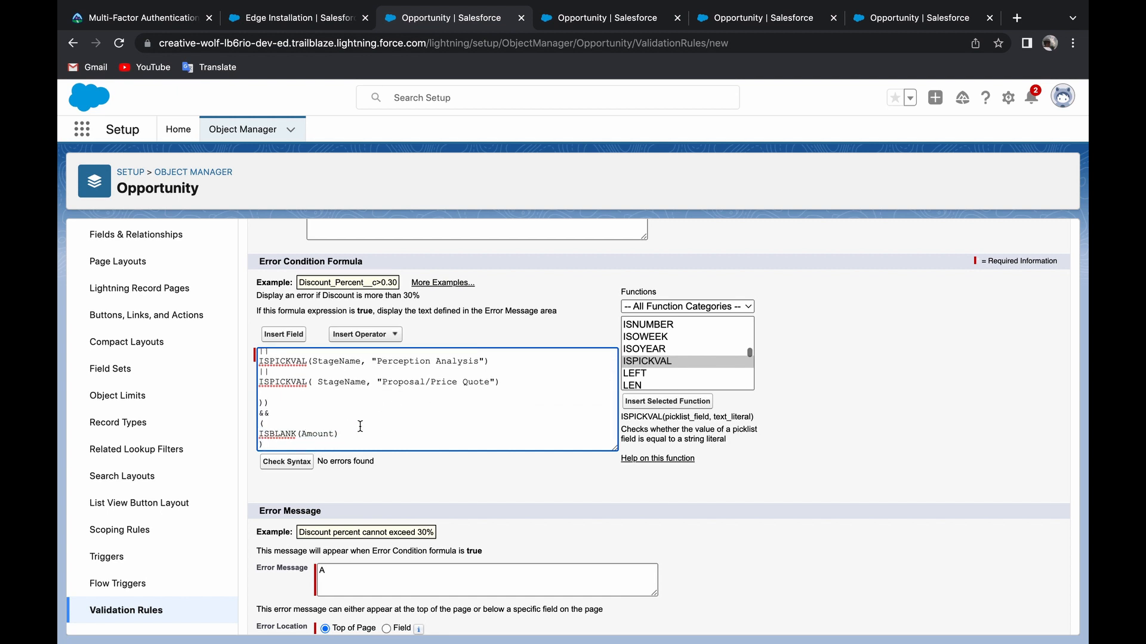
click(297, 334)
click(501, 449)
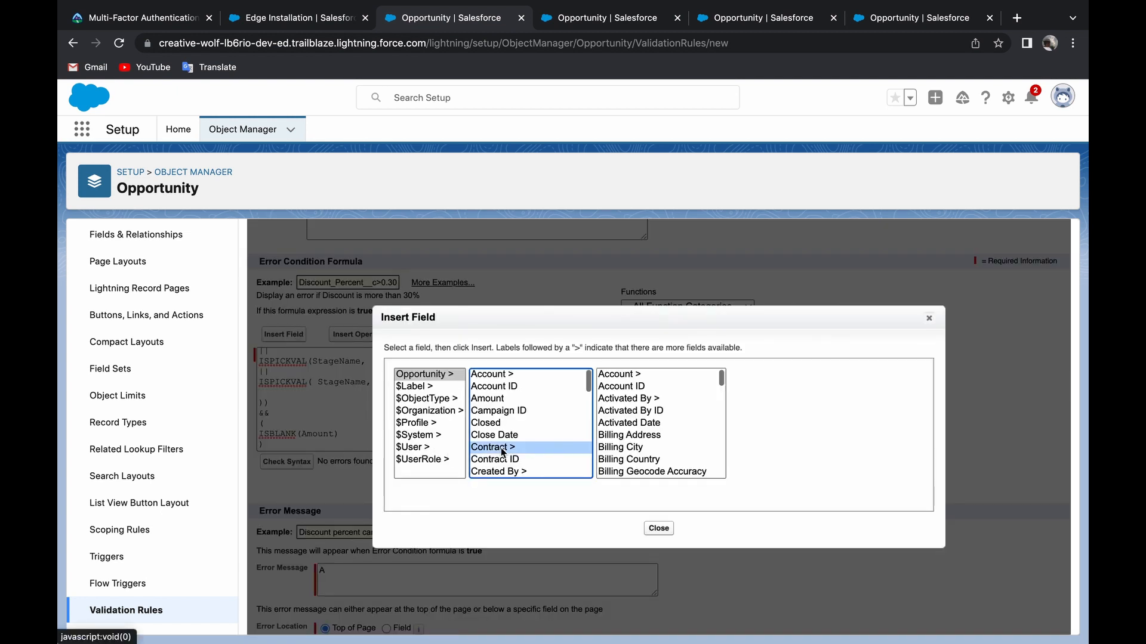
key(a)
key(m)
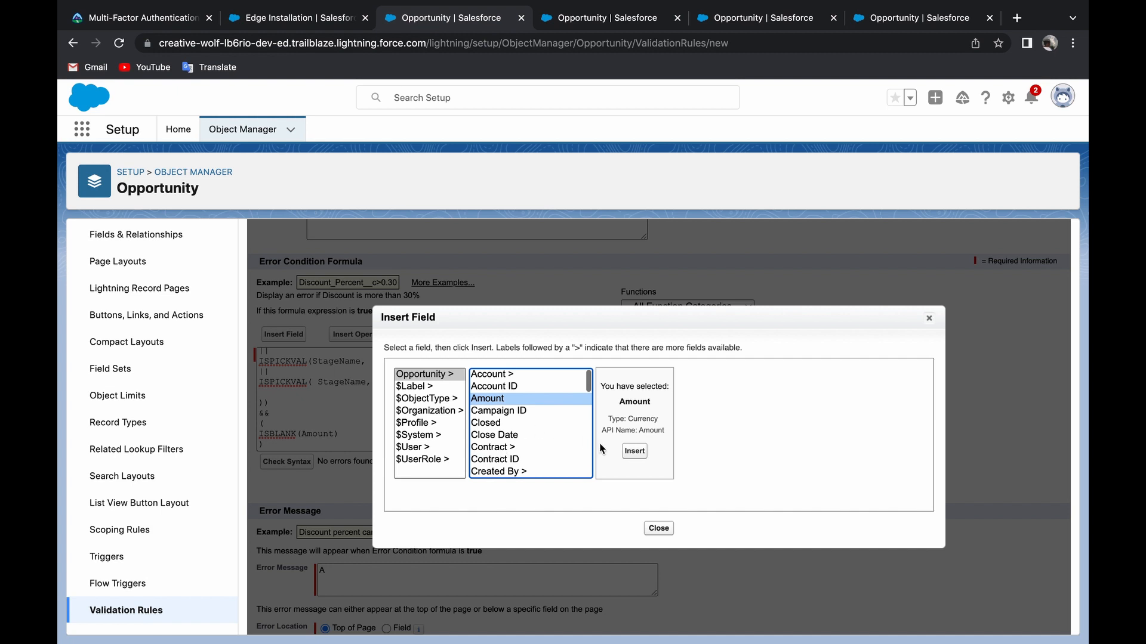
click(659, 529)
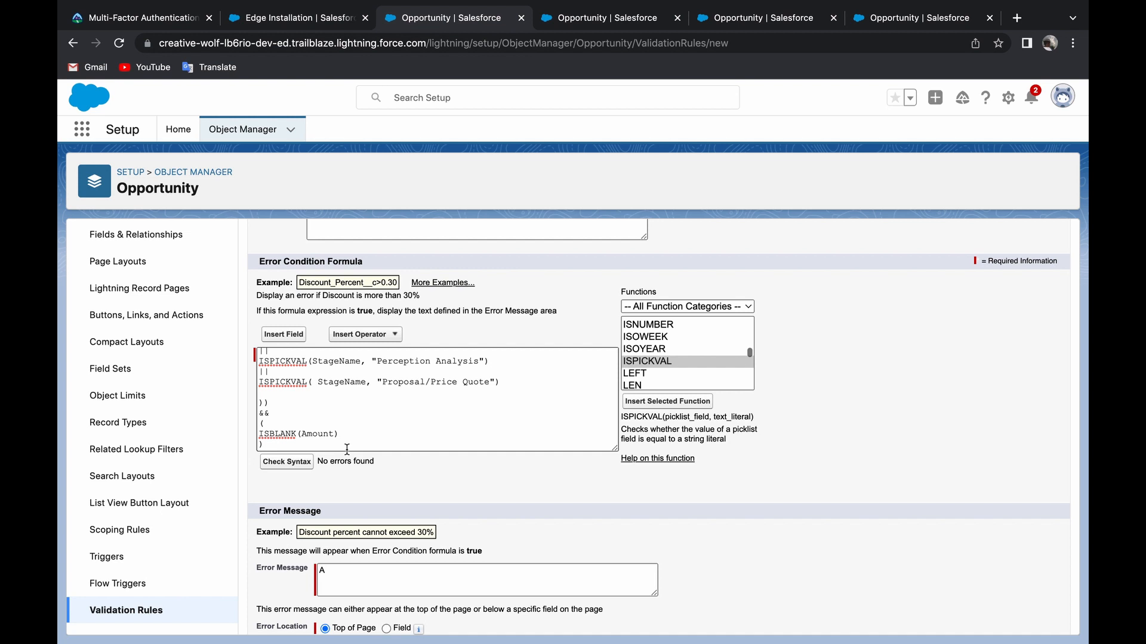
Step: Replace the error message text with "Amount needs to be filled at this stage."
click(389, 589)
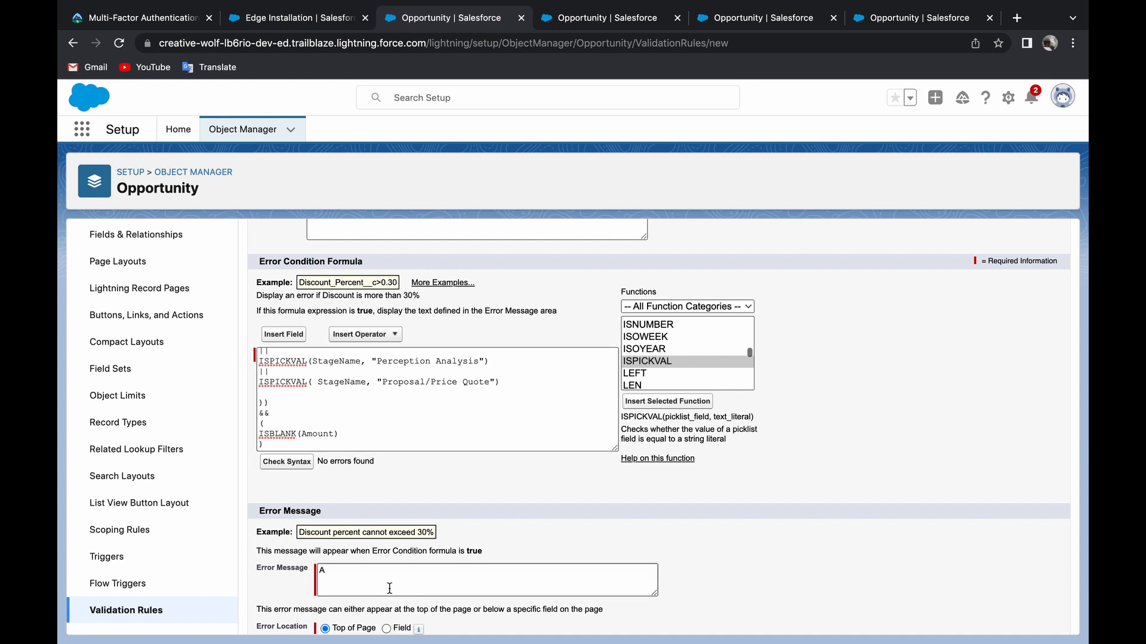
click(389, 589)
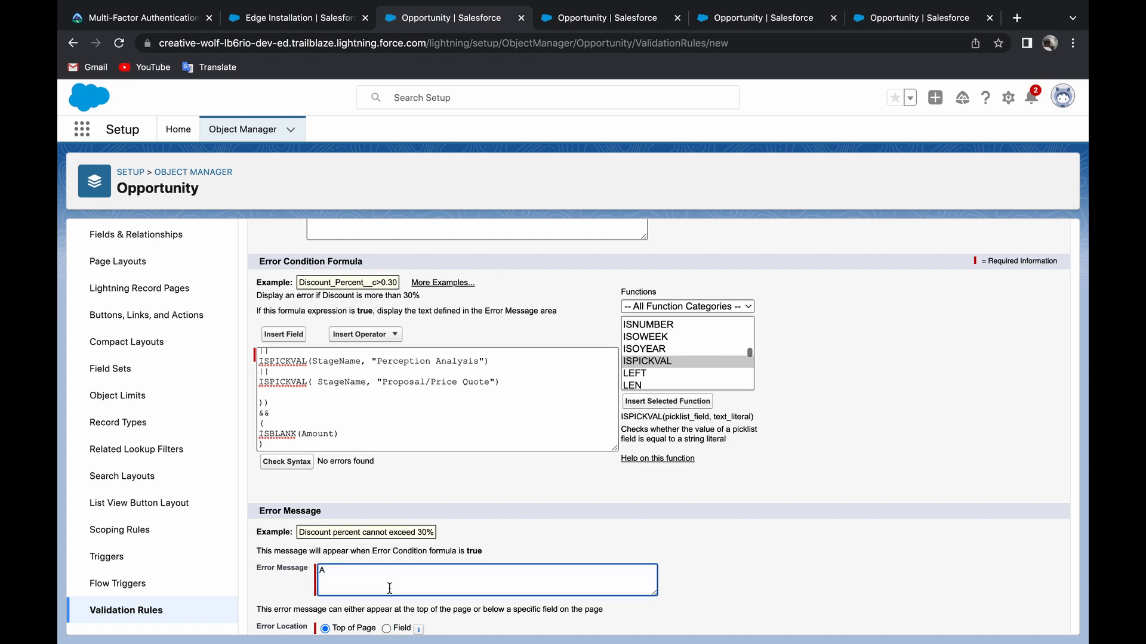
key(BackSpace)
text(Amount Nee)
key(BackSpace)
key(BackSpace)
key(BackSpace)
text(needs to be filled at this stage.)
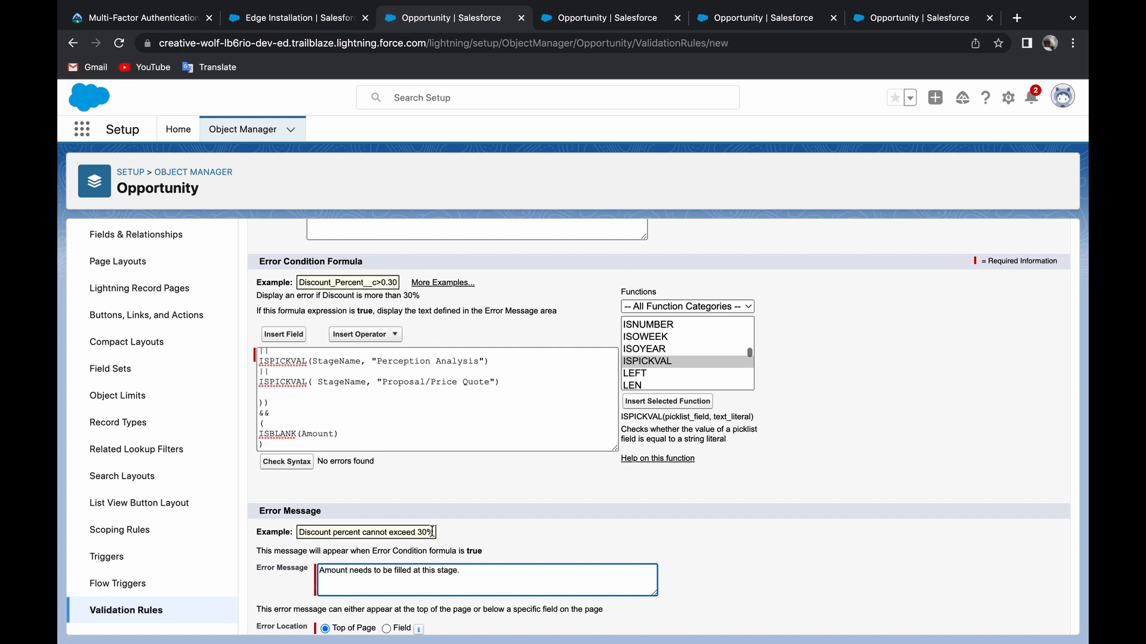
Step: Set the error location to Field and choose Amount as the field
scroll(467, 529, down, 2)
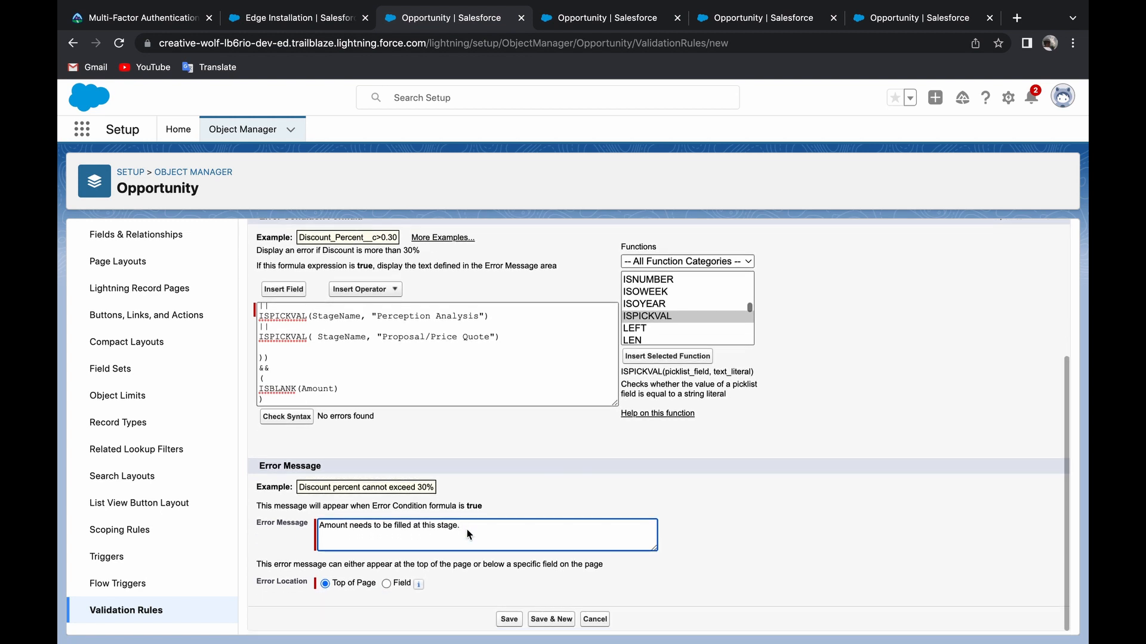
click(387, 585)
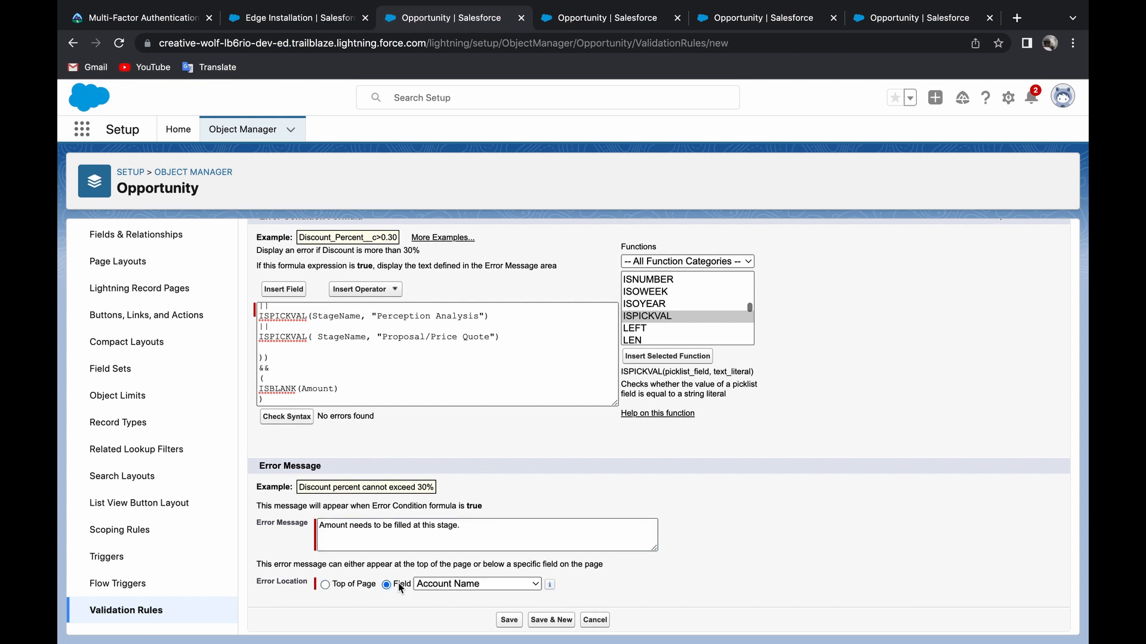
click(454, 591)
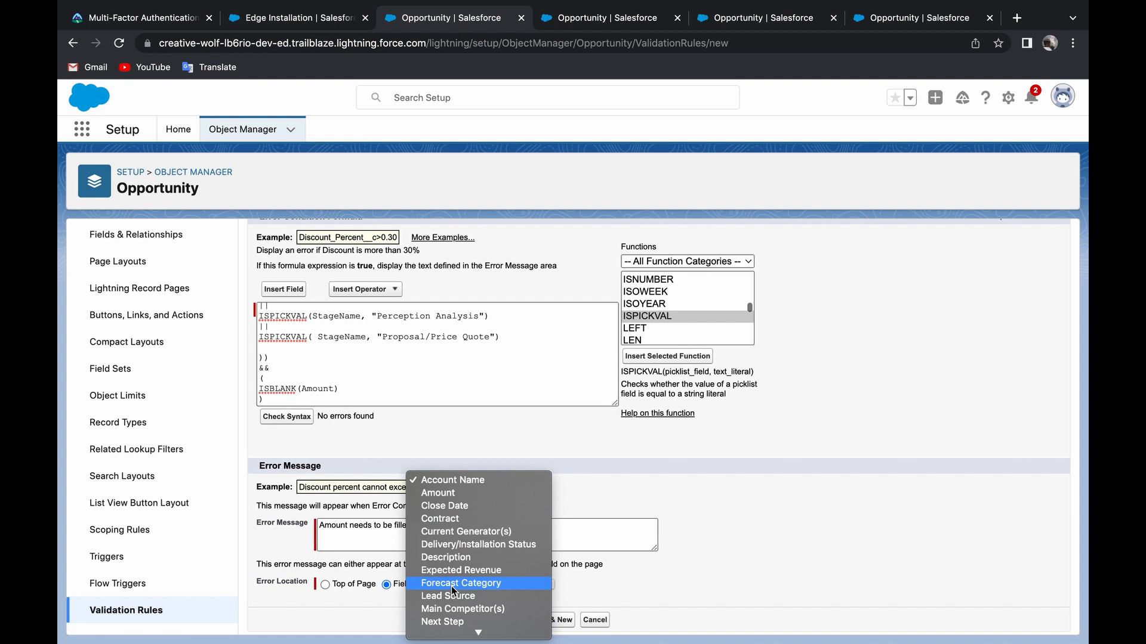
click(441, 495)
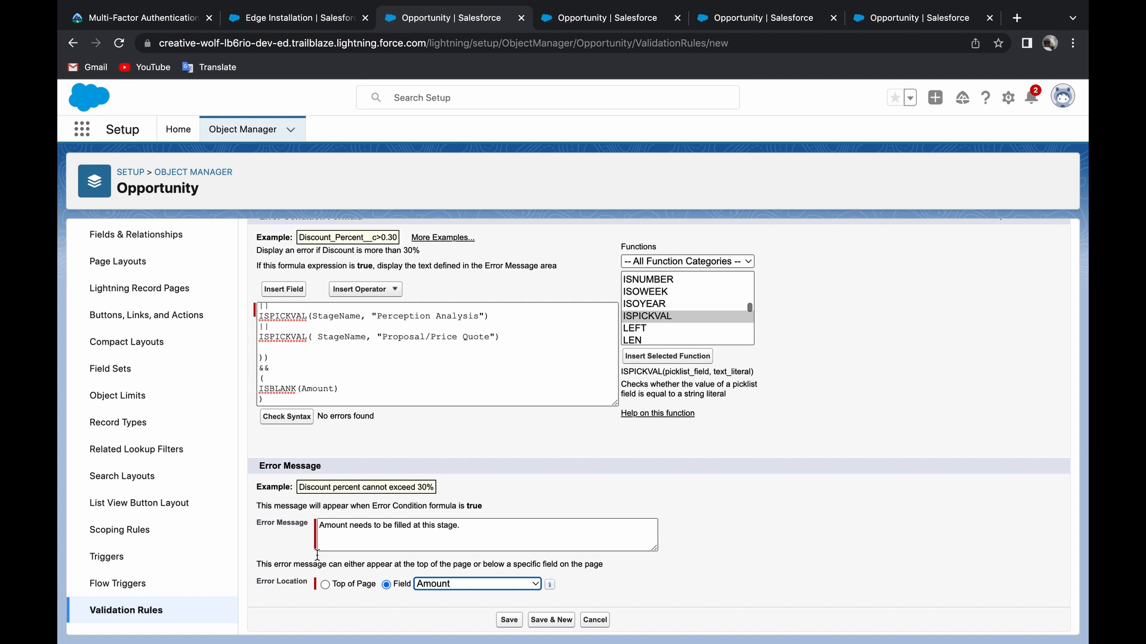
Step: Find ISBLANK in the function list and read its syntax and description
click(285, 389)
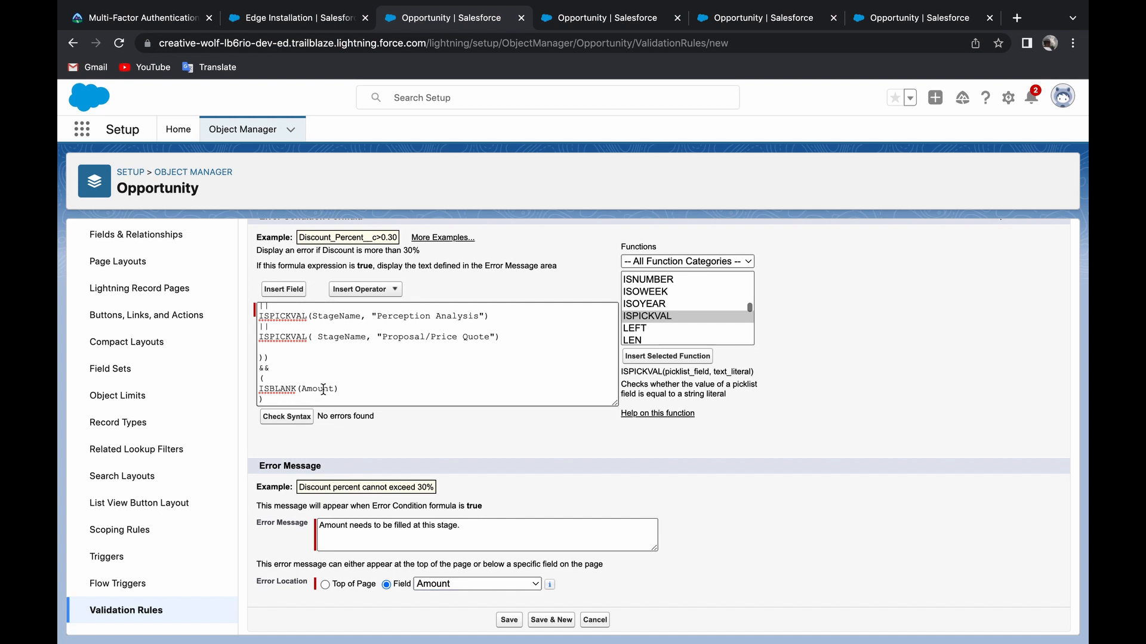
click(276, 388)
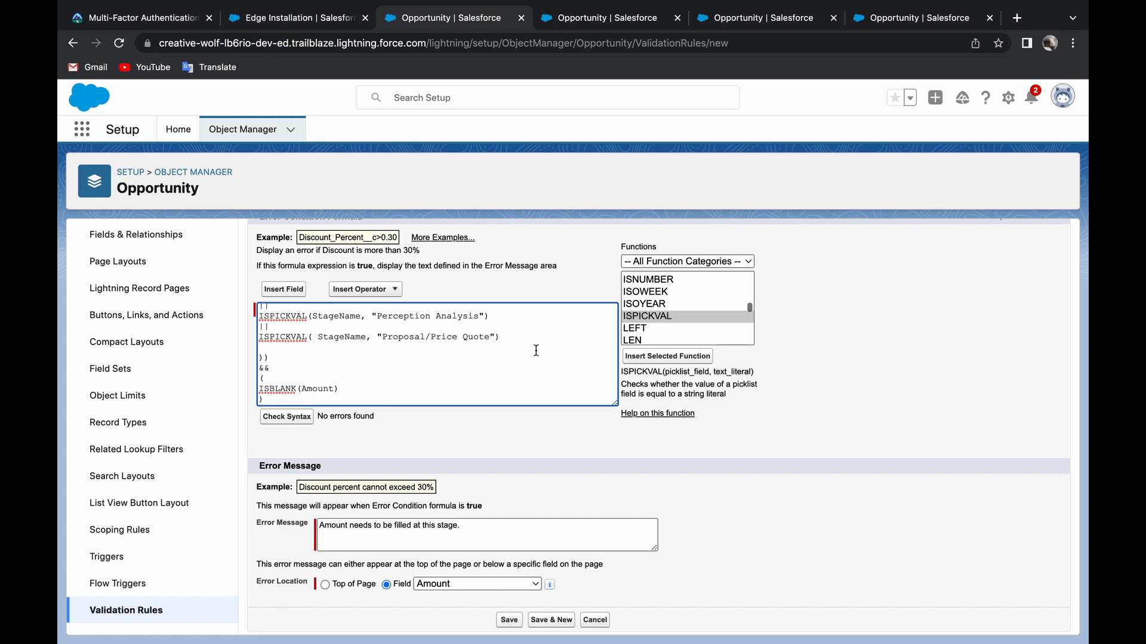
click(672, 321)
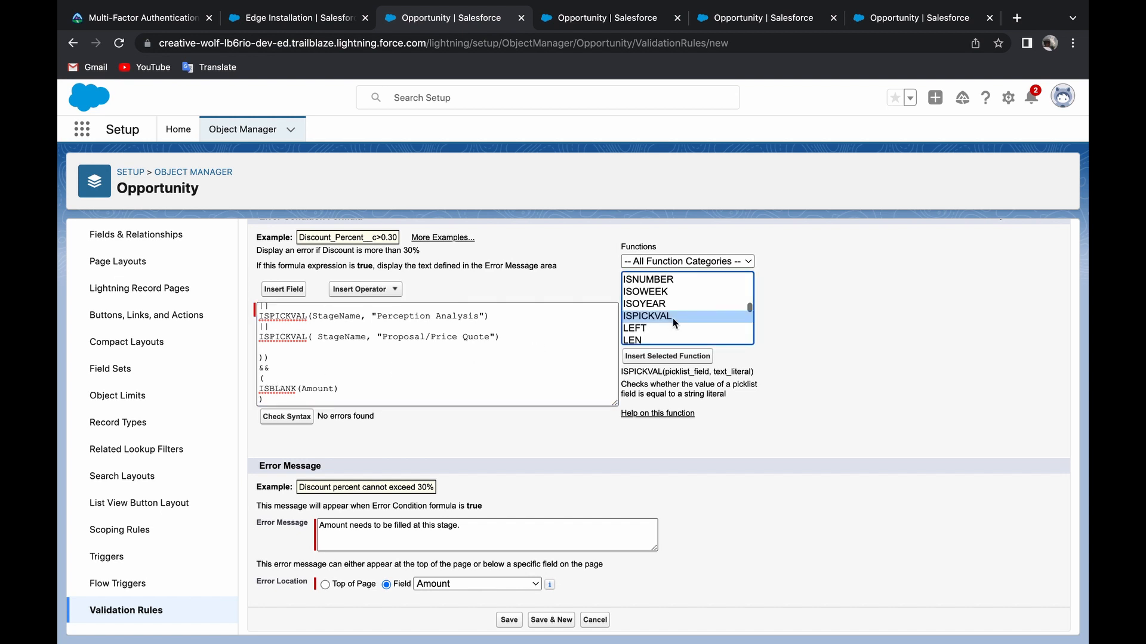
scroll(672, 322, up, 4)
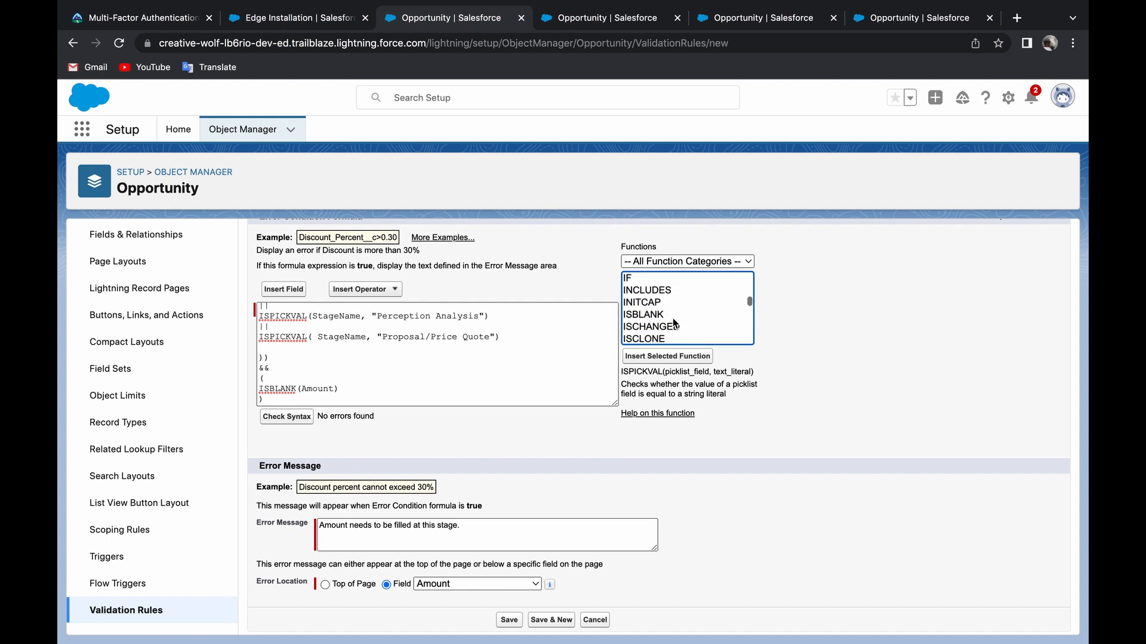
click(662, 315)
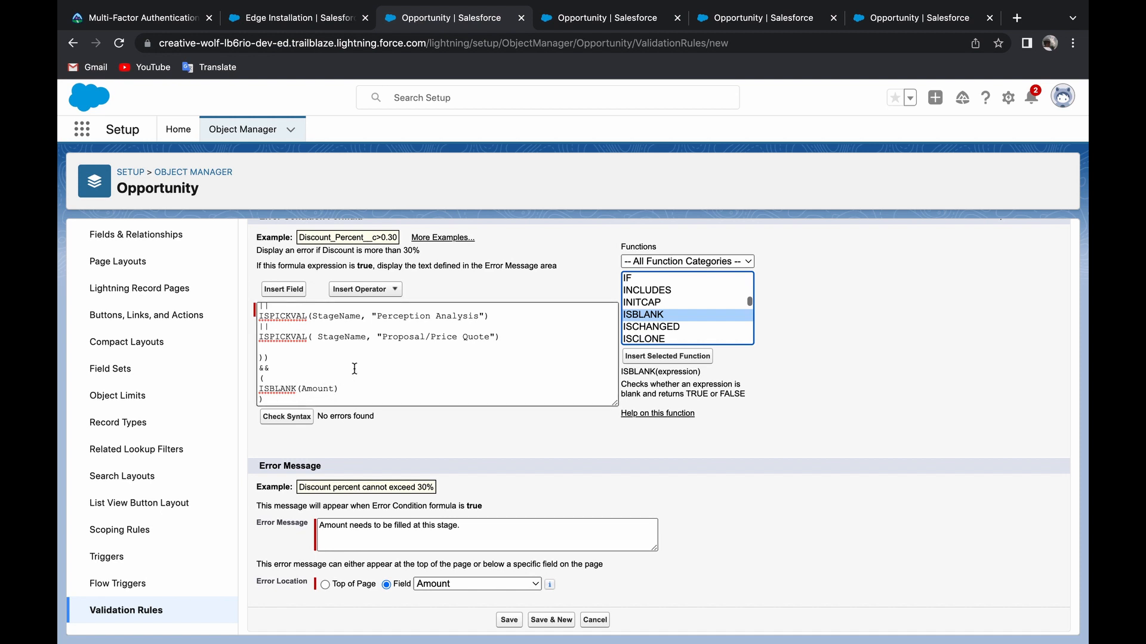
Step: Add an empty line after && in the error condition formula and check the formula's syntax
click(281, 365)
key(Return)
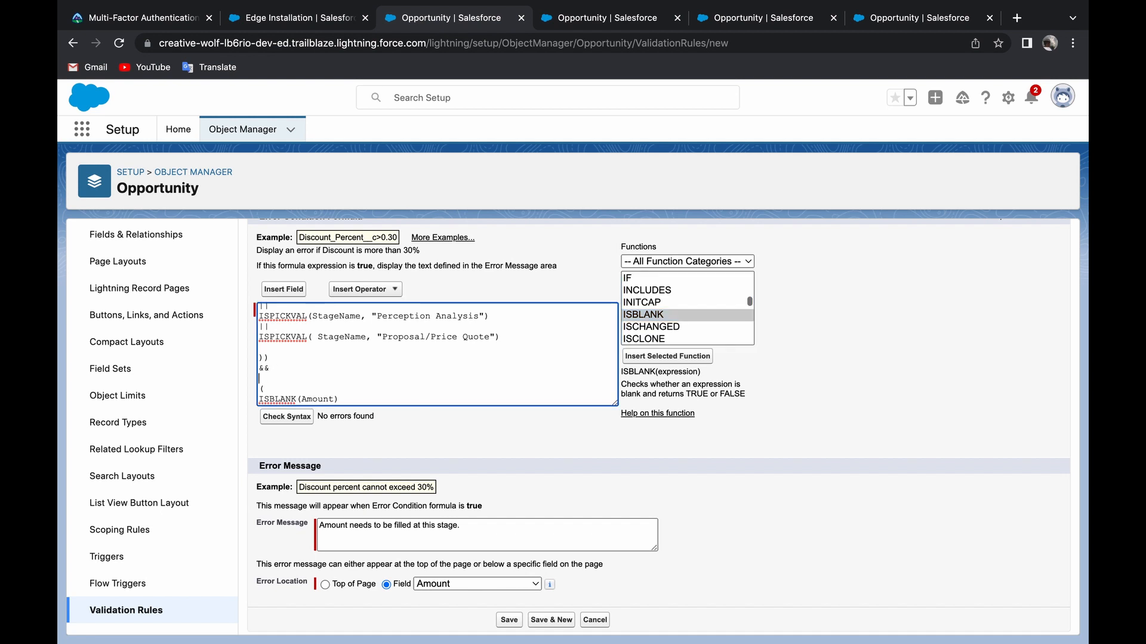
scroll(396, 310, up, 3)
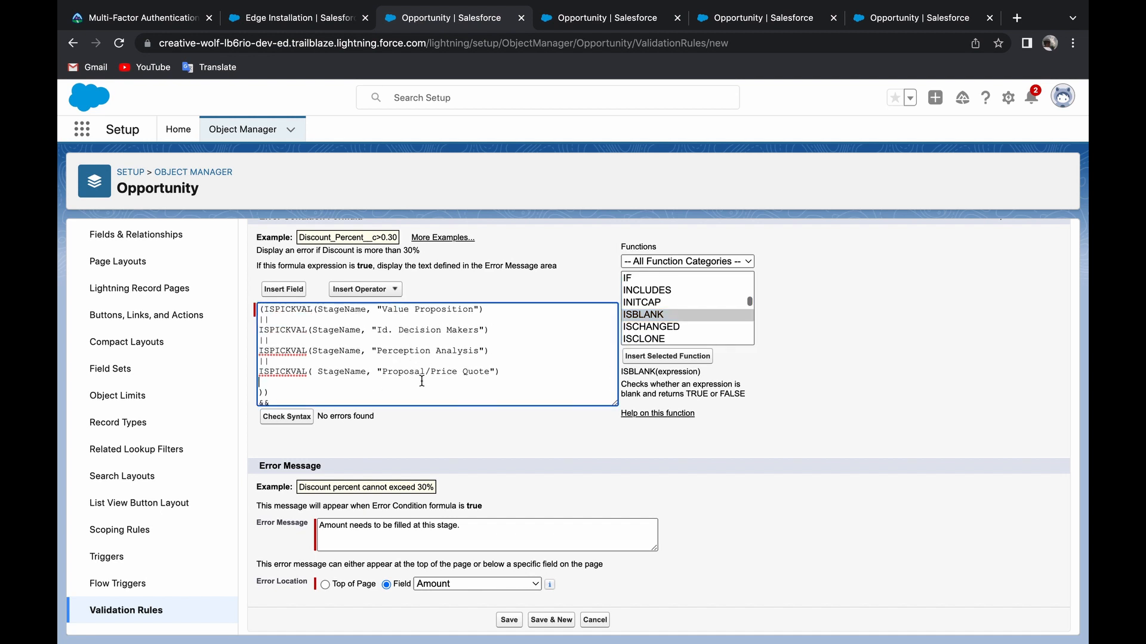
scroll(421, 380, down, 3)
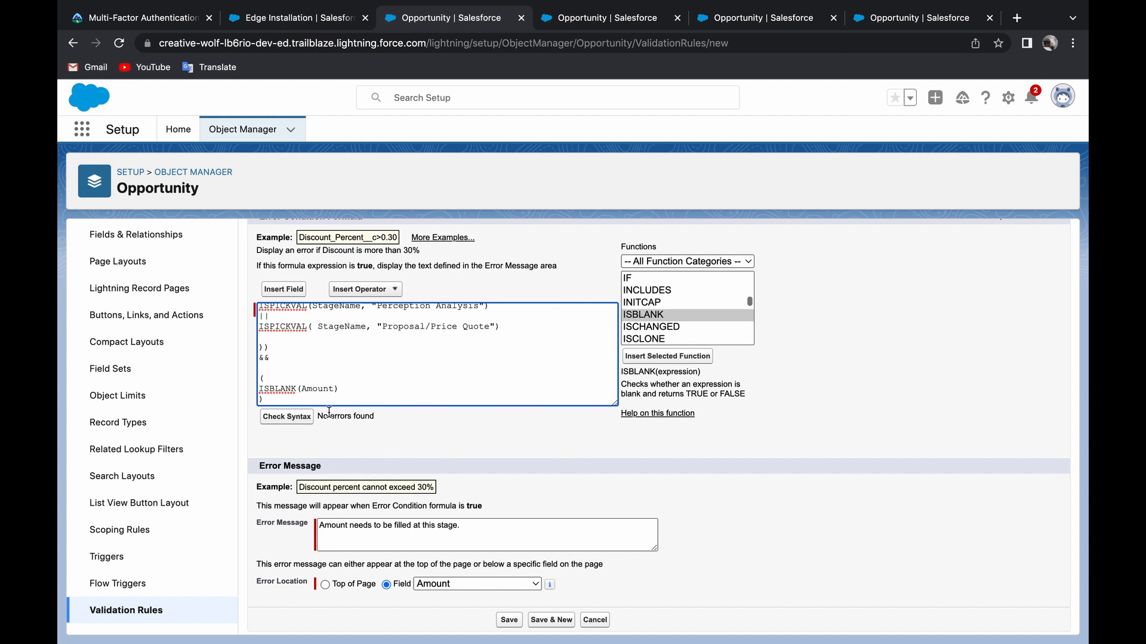
click(297, 422)
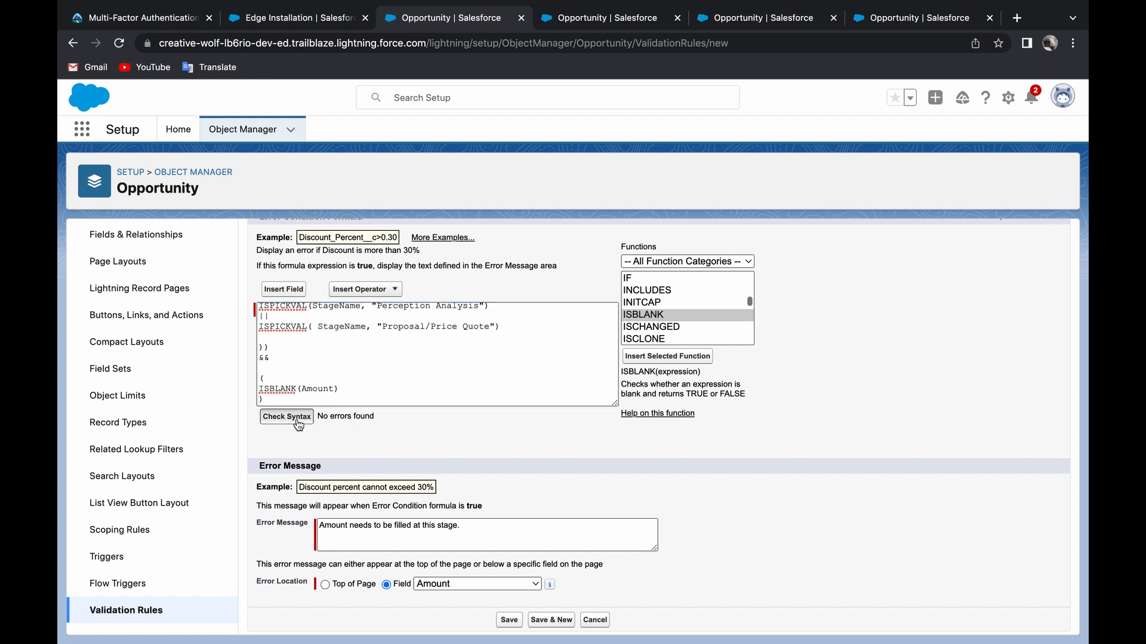
click(297, 422)
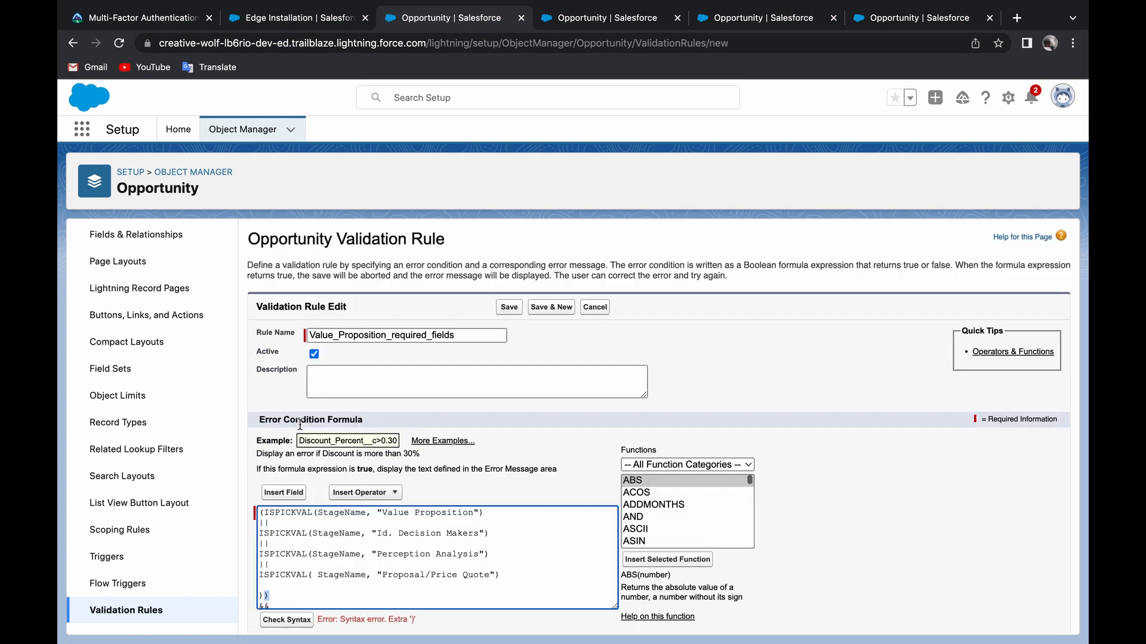
Step: Remove the extra closing parenthesis before &&, then save the validation rule after rechecking the syntax
scroll(307, 451, down, 2)
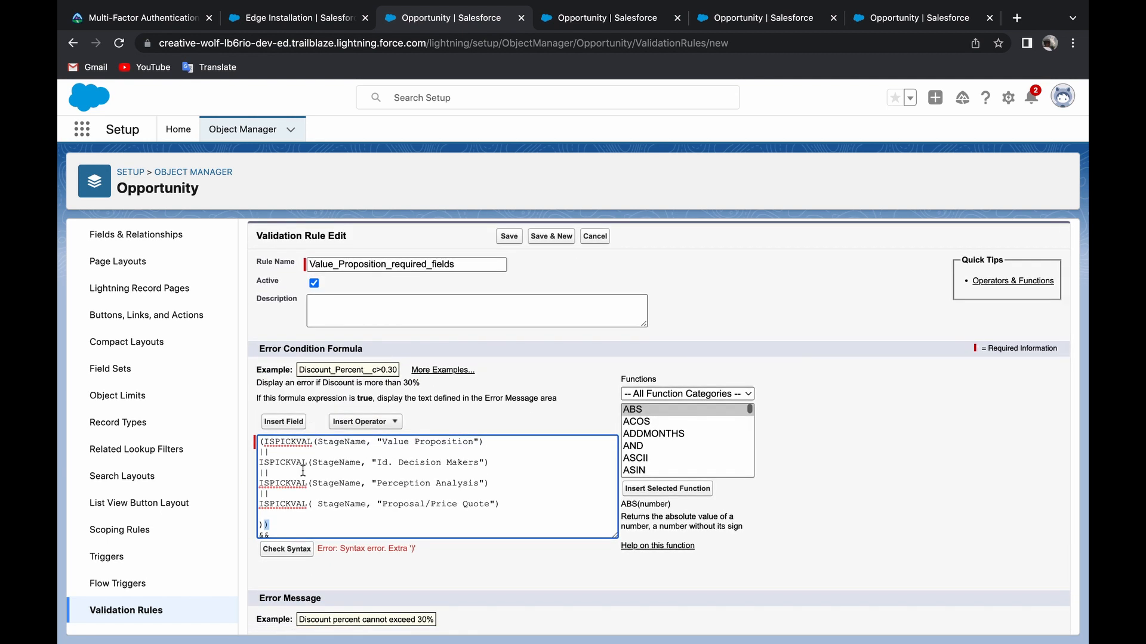
click(286, 521)
key(BackSpace)
click(285, 549)
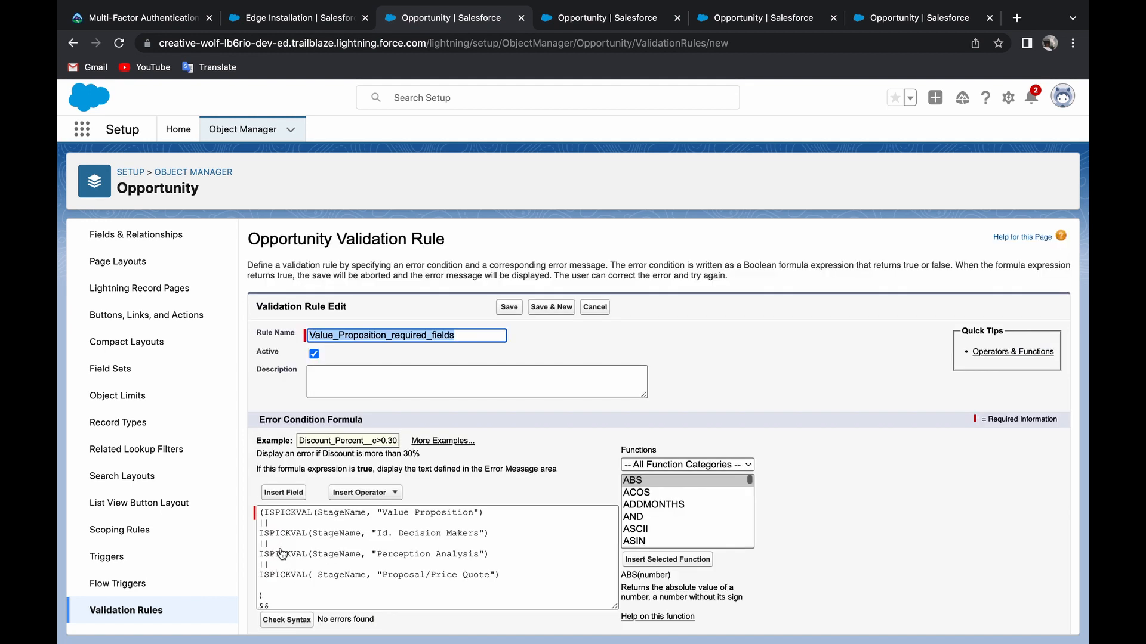
click(505, 312)
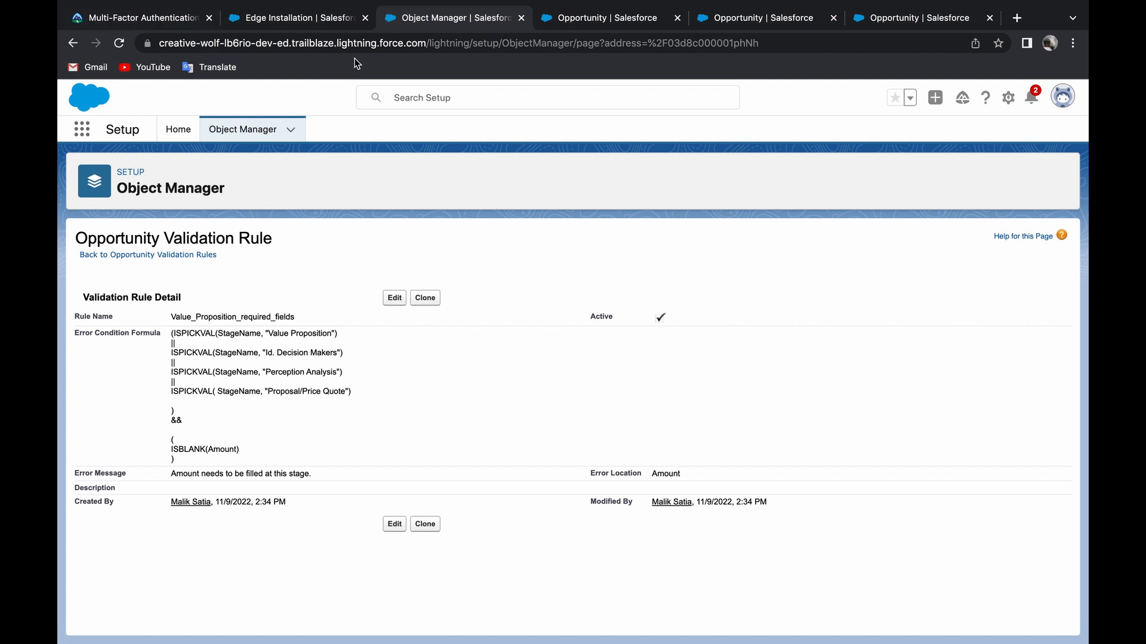
Step: Switch to the Edge Installation opportunity and reload the record
click(320, 18)
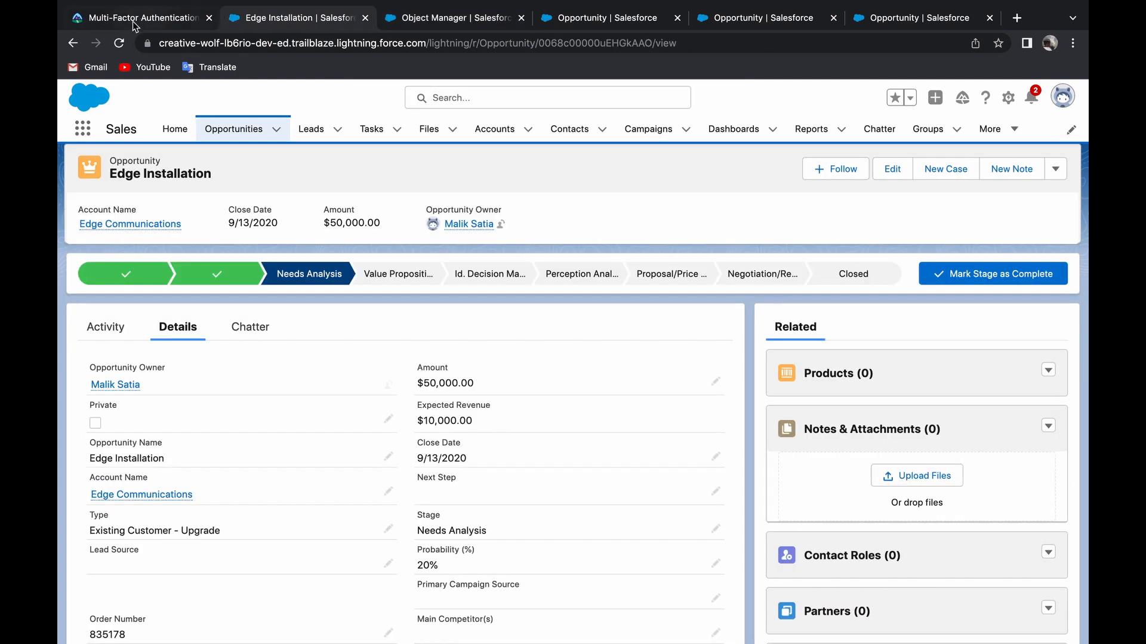
click(118, 44)
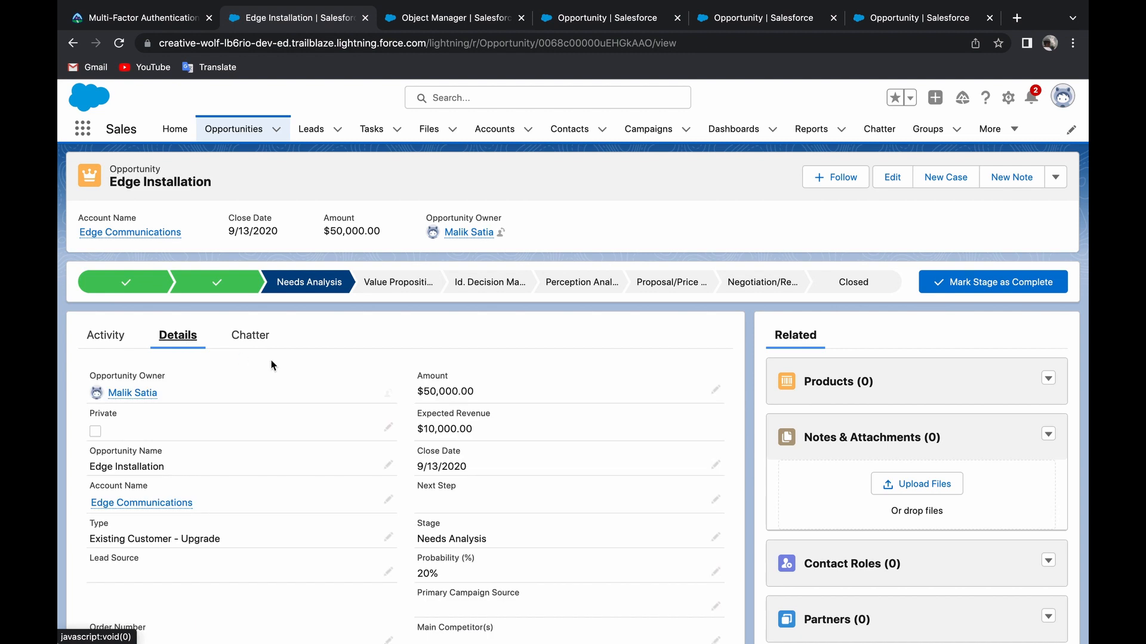
Step: Mark Value Proposition as the opportunity's current stage and try to save the record with the Amount cleared
click(716, 389)
double_click(630, 412)
key(BackSpace)
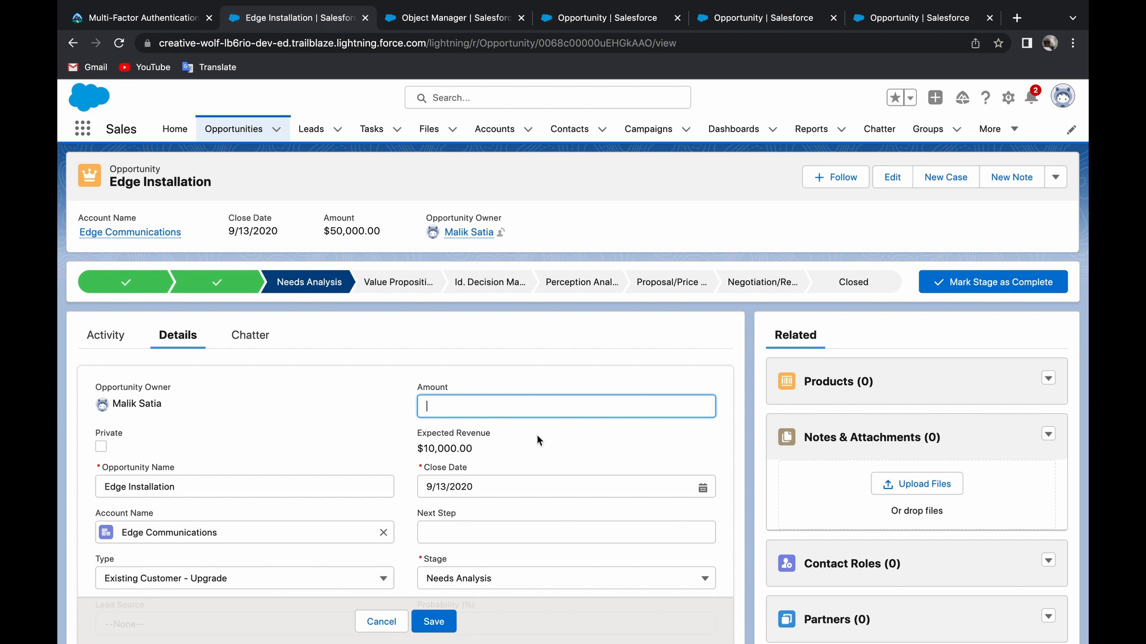
click(392, 287)
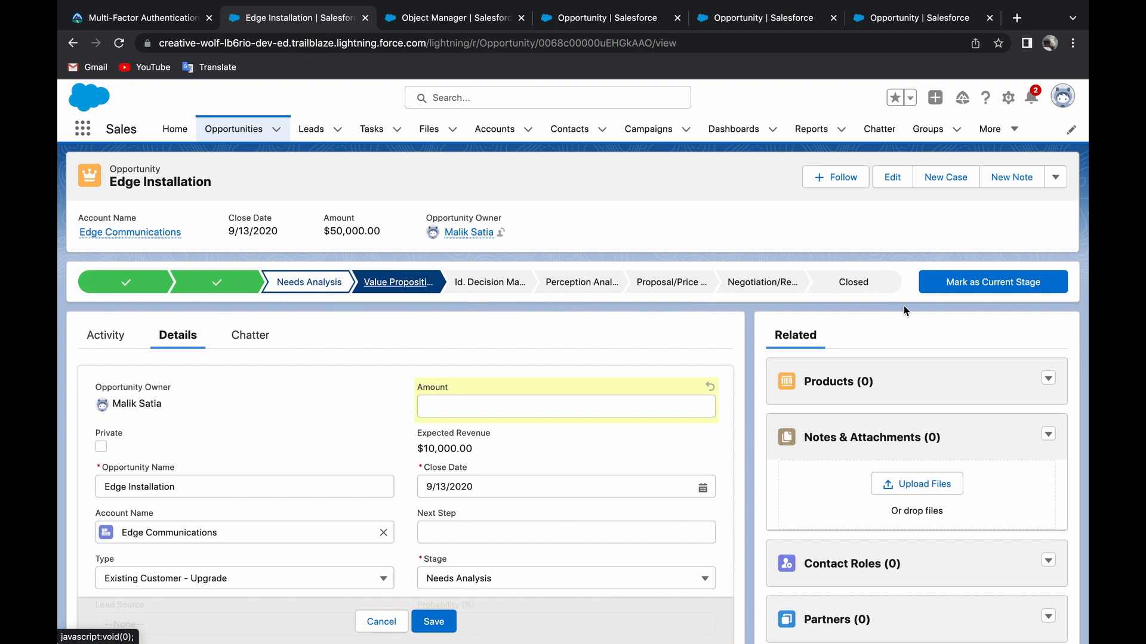
click(1010, 283)
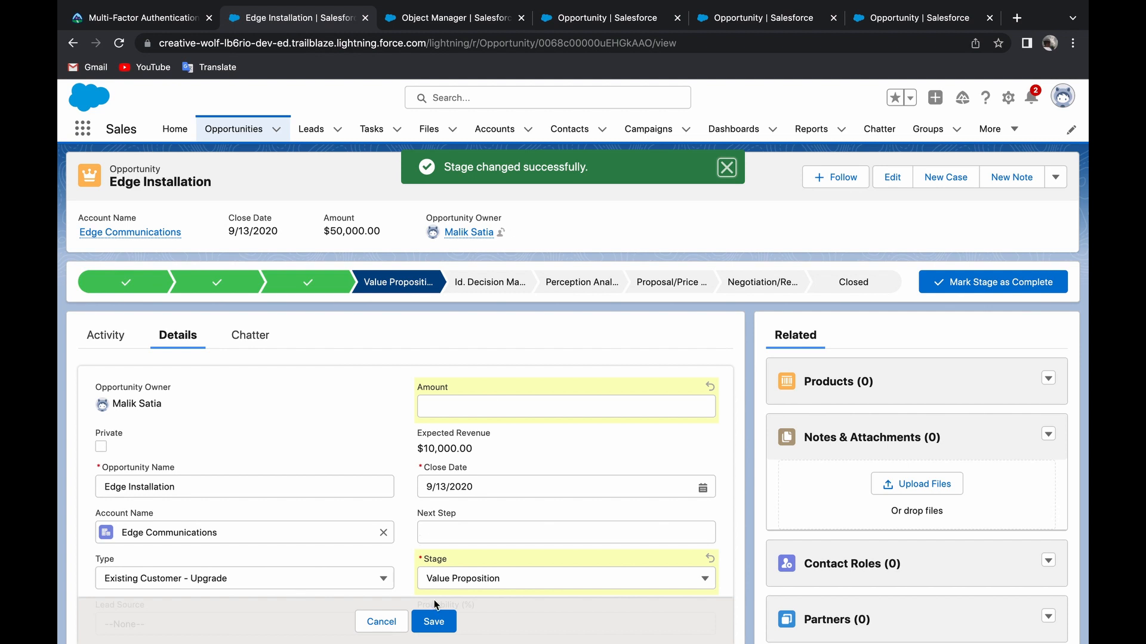
click(436, 622)
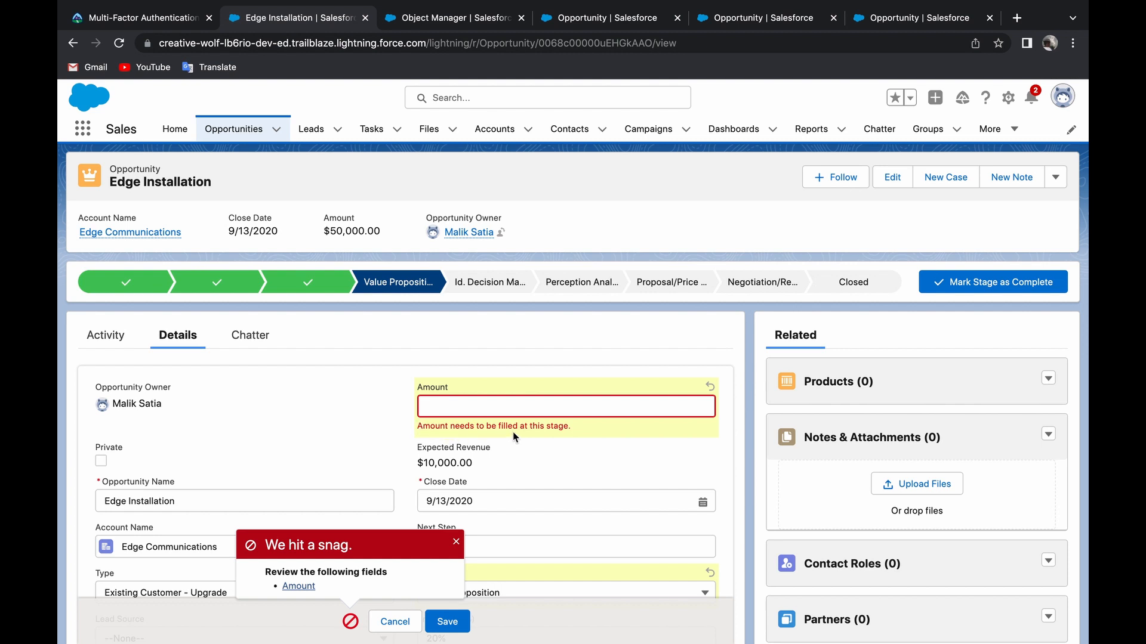
Step: Set the opportunity's Amount to 5000 and save the record
click(491, 409)
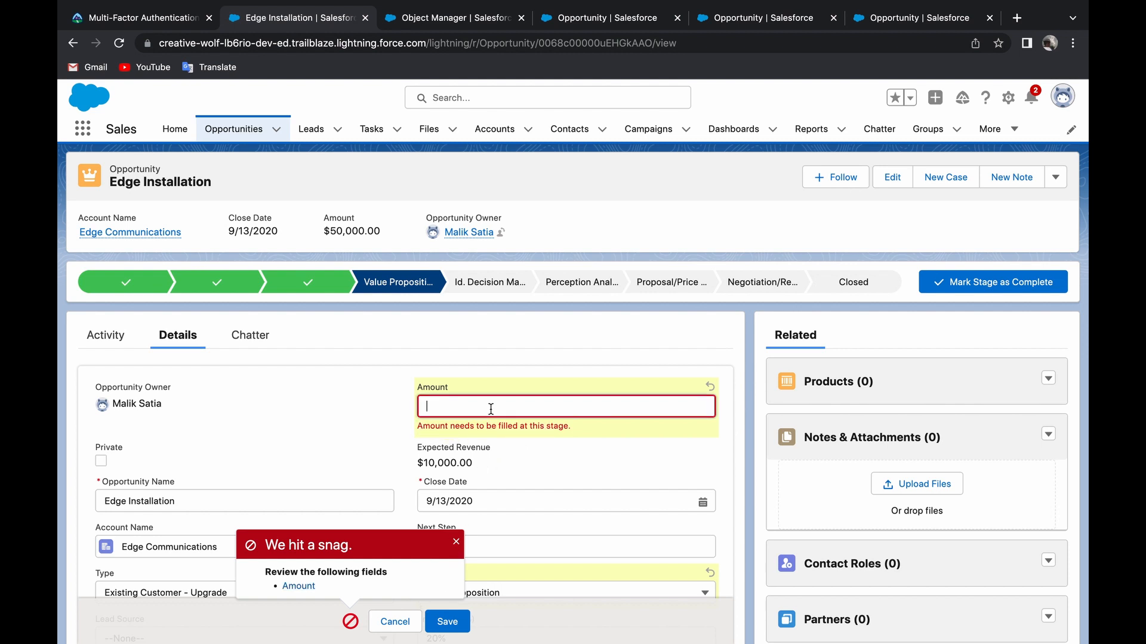
text(5000)
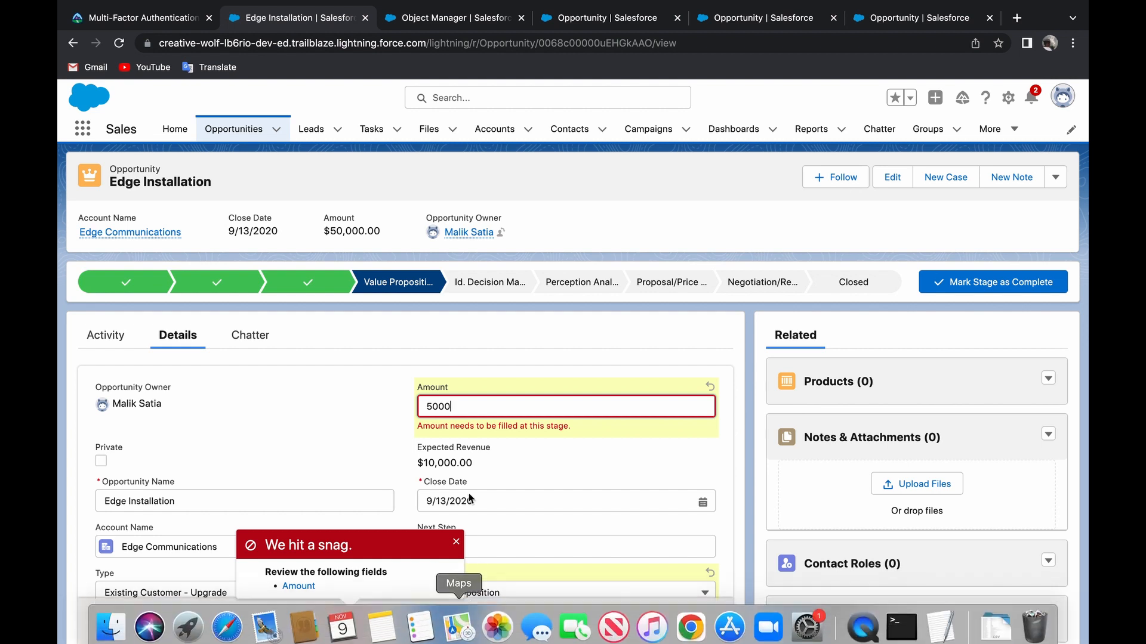
click(455, 620)
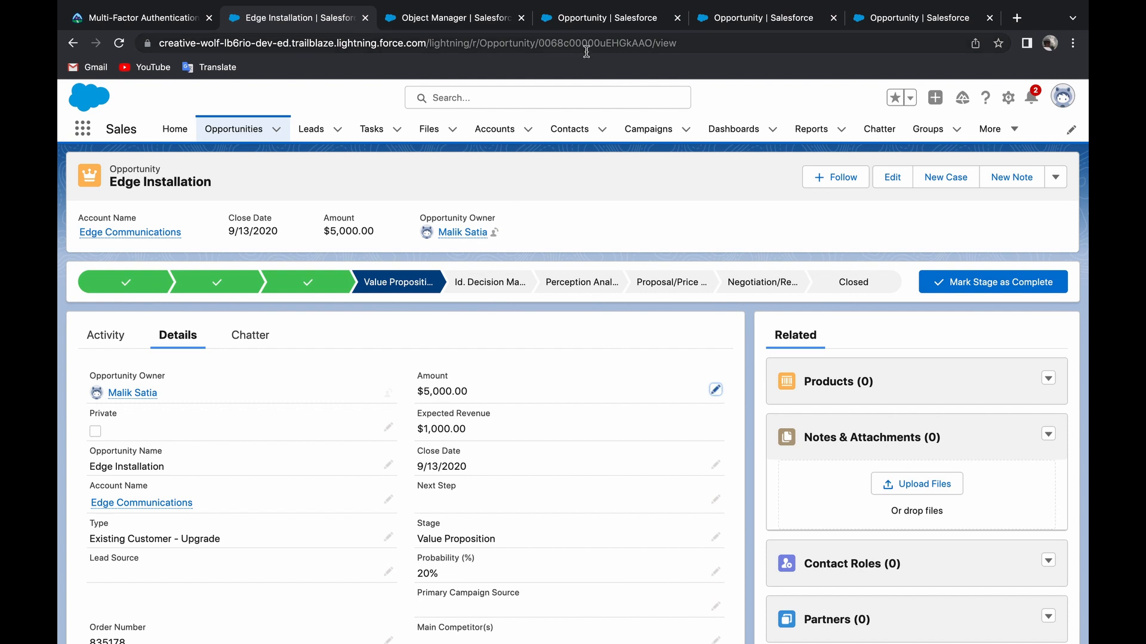
Step: Review the saved validation rule's formula and error message in Object Manager and return to the Edge Installation opportunity
click(460, 26)
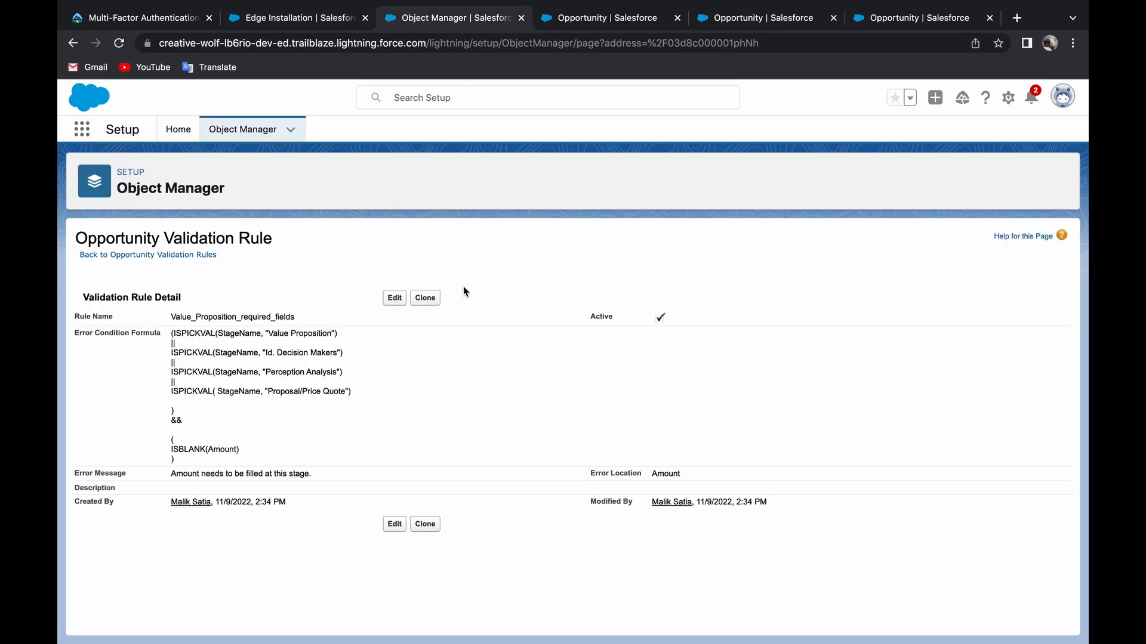
key(ctrl+shift+Tab)
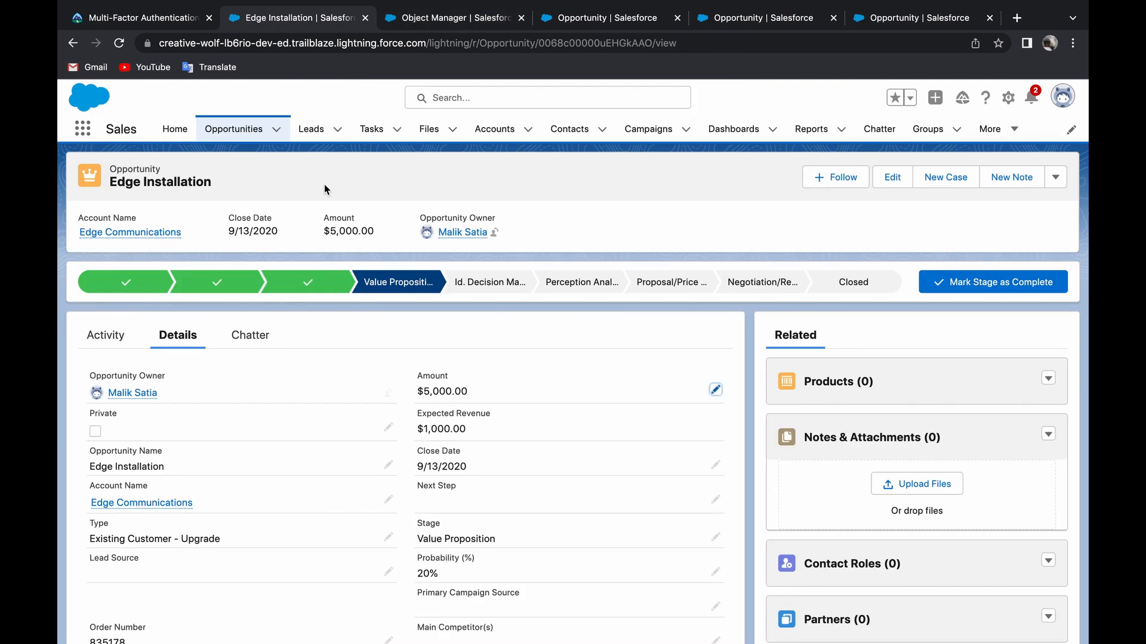